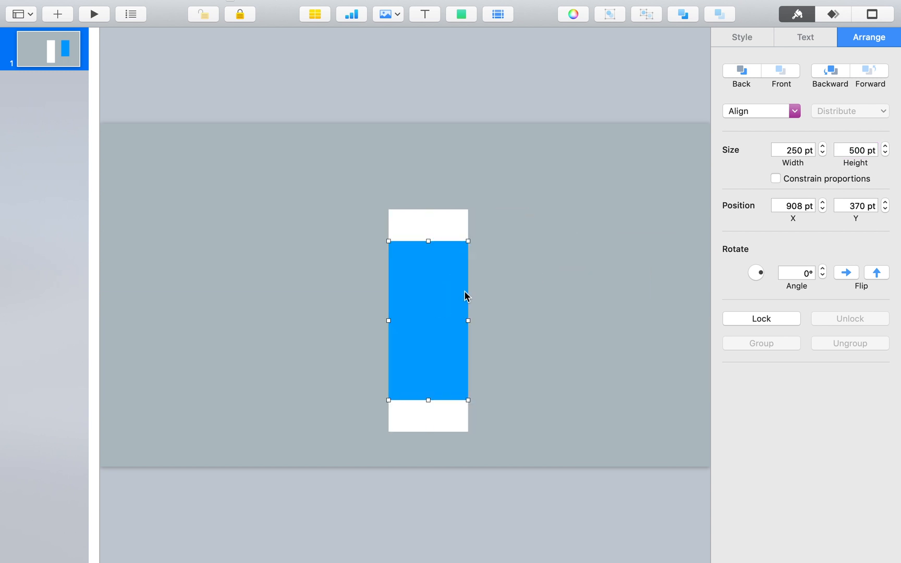
Step: Insert a right triangle, fill it orange and fit it across the full width of the blue rectangle's upper edge
{"action": "left_click", "coordinate": [461, 14]}
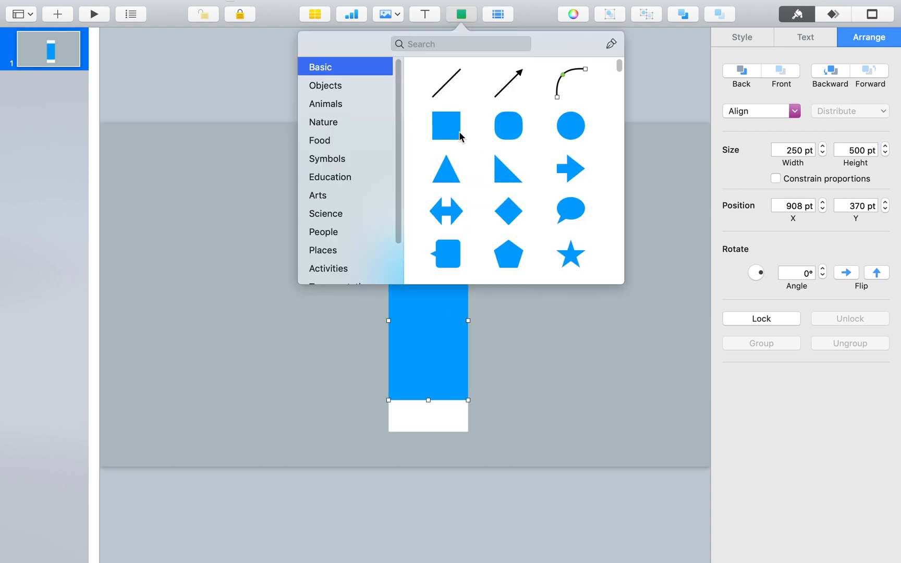
{"action": "left_click", "coordinate": [499, 176]}
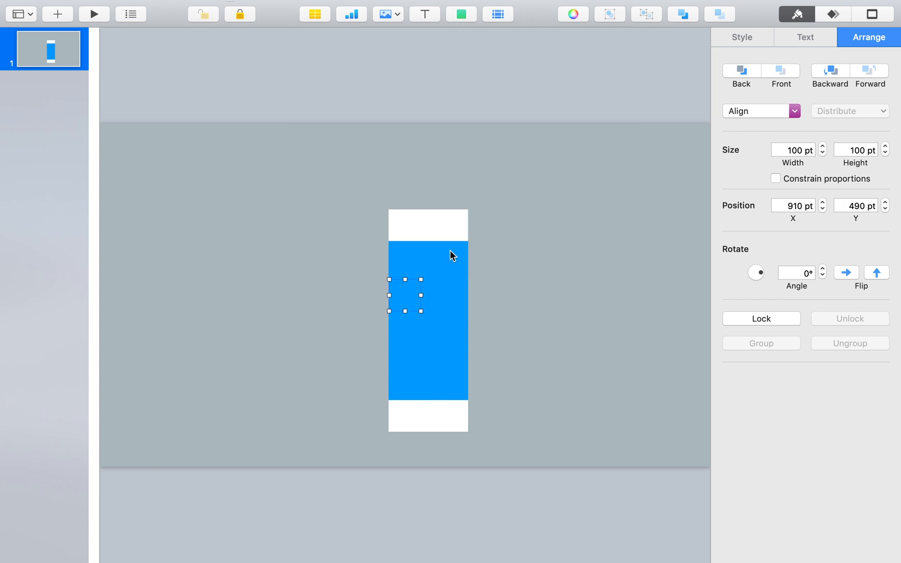
{"action": "left_click", "coordinate": [742, 37]}
{"action": "left_click", "coordinate": [754, 124]}
{"action": "left_click_drag", "start_coordinate": [421, 280], "coordinate": [389, 263]}
{"action": "left_click", "coordinate": [489, 270]}
{"action": "left_click", "coordinate": [414, 247]}
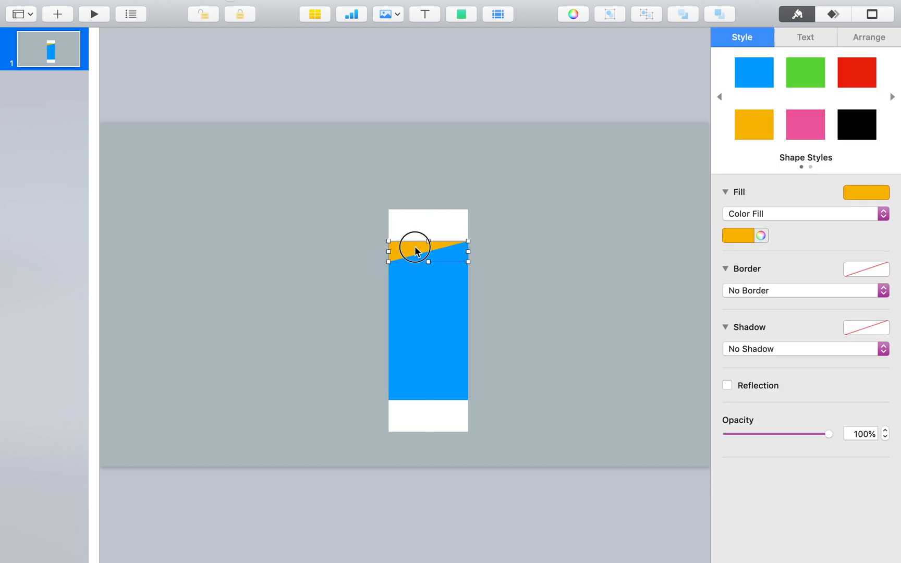
{"action": "scroll", "coordinate": [437, 266], "scroll_direction": "up", "scroll_amount": 5}
{"action": "left_click", "coordinate": [627, 238]}
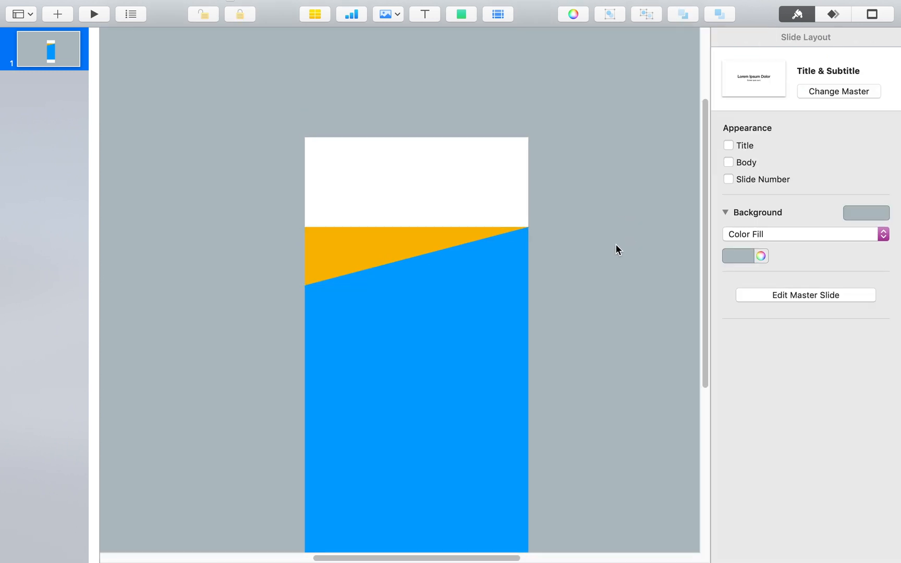
Step: Subtract the orange triangle from the blue rectangle and move the resulting slanted shape up to Y 364 pt
{"action": "scroll", "coordinate": [431, 267], "scroll_direction": "down", "scroll_amount": 5}
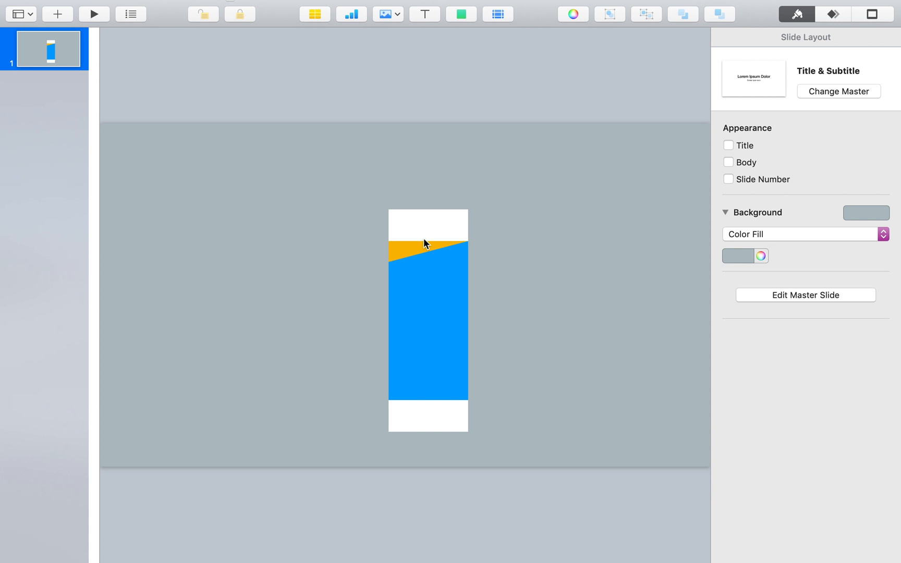
{"action": "left_click", "coordinate": [423, 245]}
{"action": "left_click", "coordinate": [436, 294], "text": "shift"}
{"action": "left_click", "coordinate": [869, 37]}
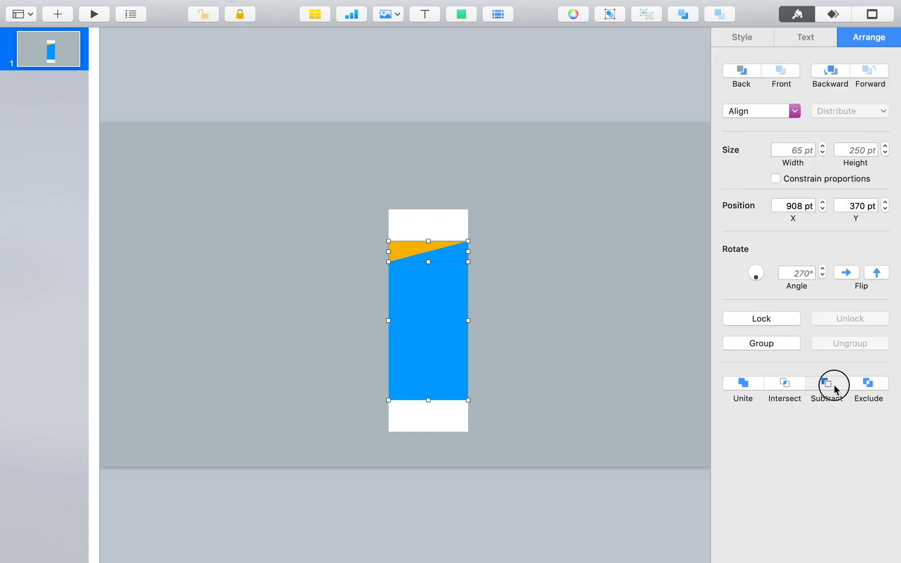
{"action": "left_click", "coordinate": [825, 387]}
{"action": "left_click", "coordinate": [576, 320]}
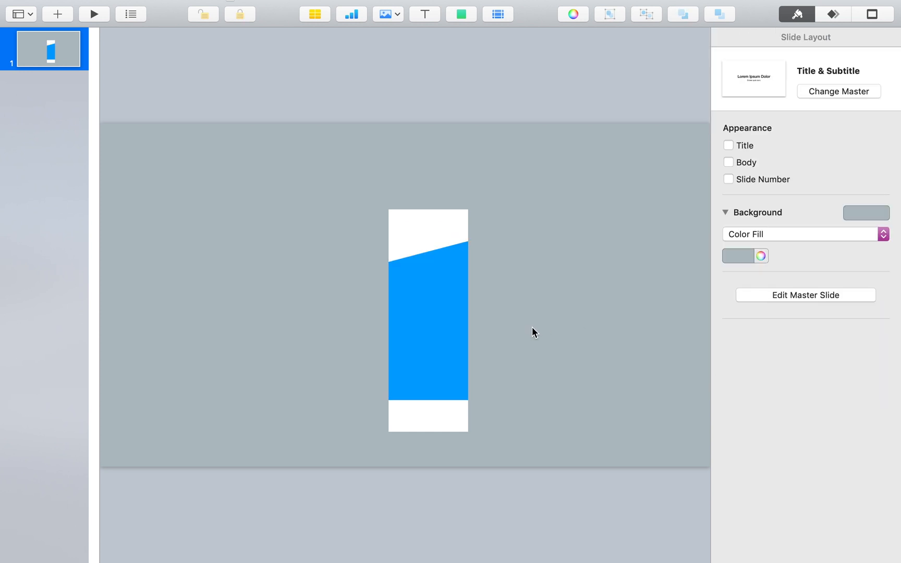
{"action": "left_click", "coordinate": [419, 340]}
{"action": "left_click_drag", "start_coordinate": [419, 339], "coordinate": [419, 333]}
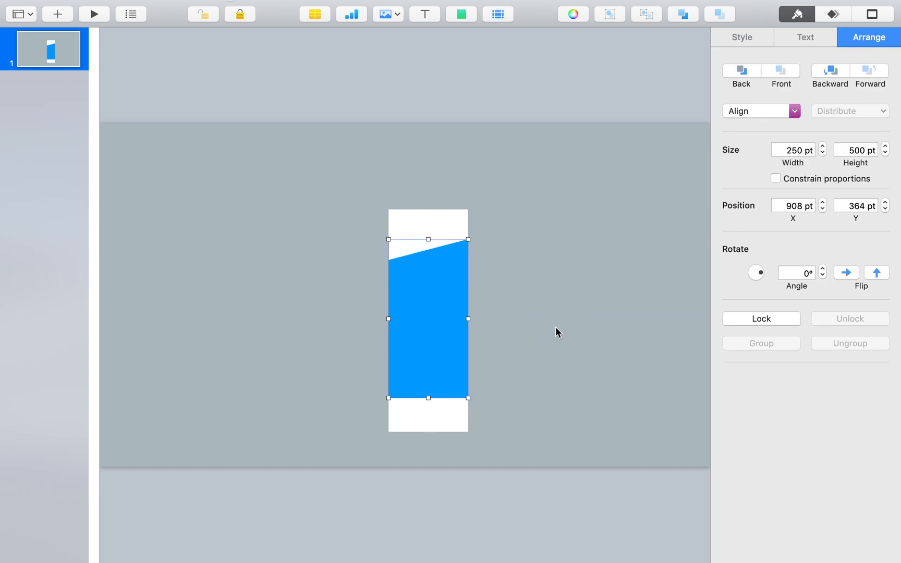
Step: Add the bold black title "ONE" in the white area above the blue shape, tilted parallel to the slanted edge
{"action": "left_click", "coordinate": [424, 12]}
{"action": "key", "text": "BackSpace"}
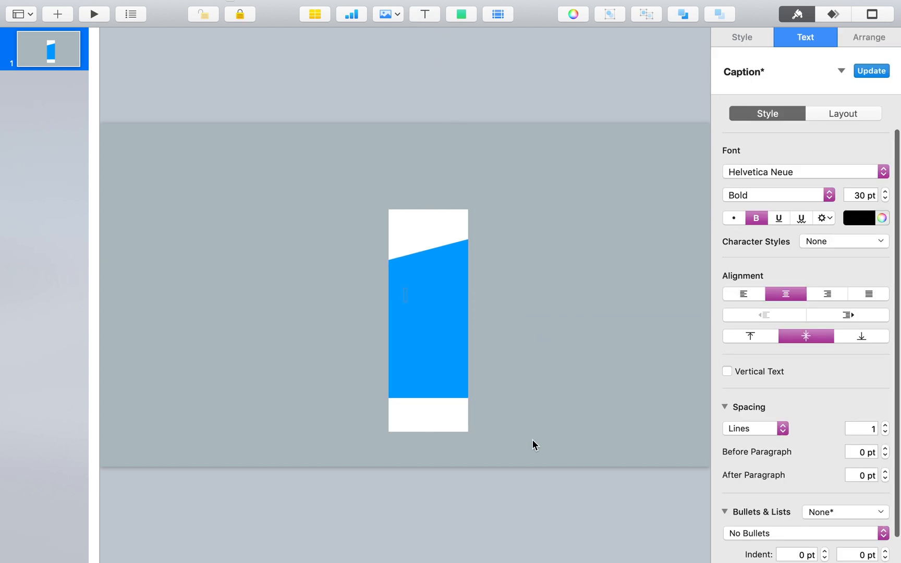
{"action": "type", "text": "ONE"}
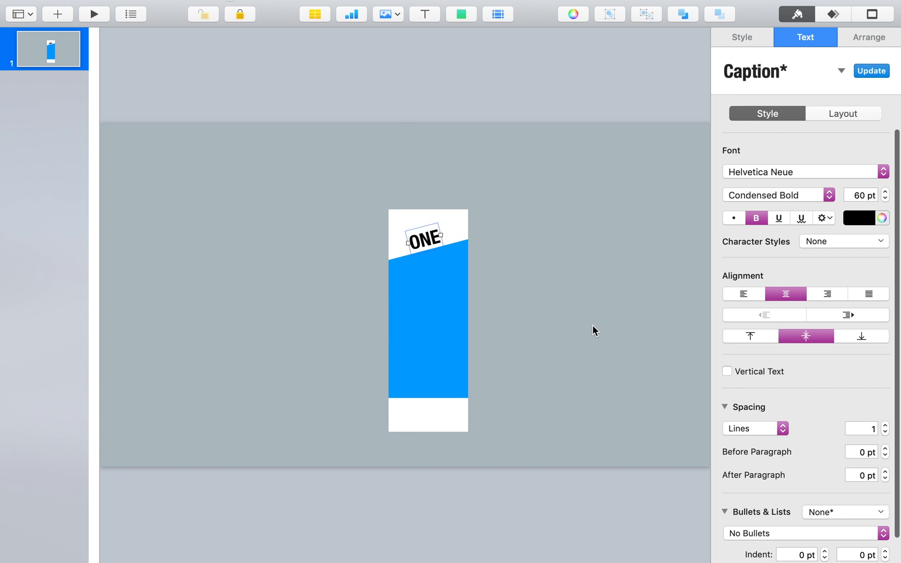
{"action": "left_click", "coordinate": [592, 324]}
Step: Insert a small blue circle and centre it in the white strip below the blue shape
{"action": "left_click", "coordinate": [461, 14]}
{"action": "left_click", "coordinate": [571, 126]}
{"action": "left_click_drag", "start_coordinate": [405, 294], "coordinate": [429, 417]}
{"action": "left_click", "coordinate": [525, 416]}
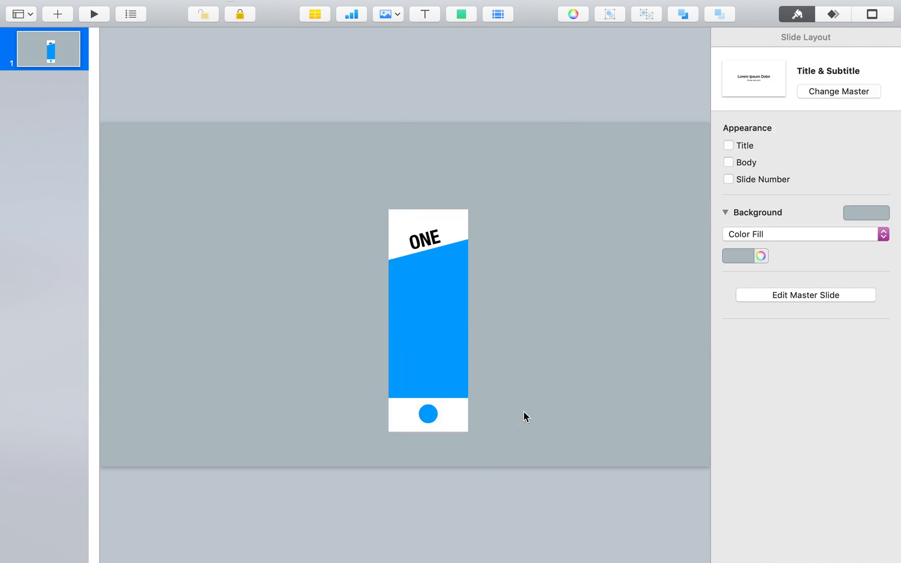
Step: Insert a light bulb shape from the Objects category, fill it white and place it on the blue circle
{"action": "left_click", "coordinate": [461, 14]}
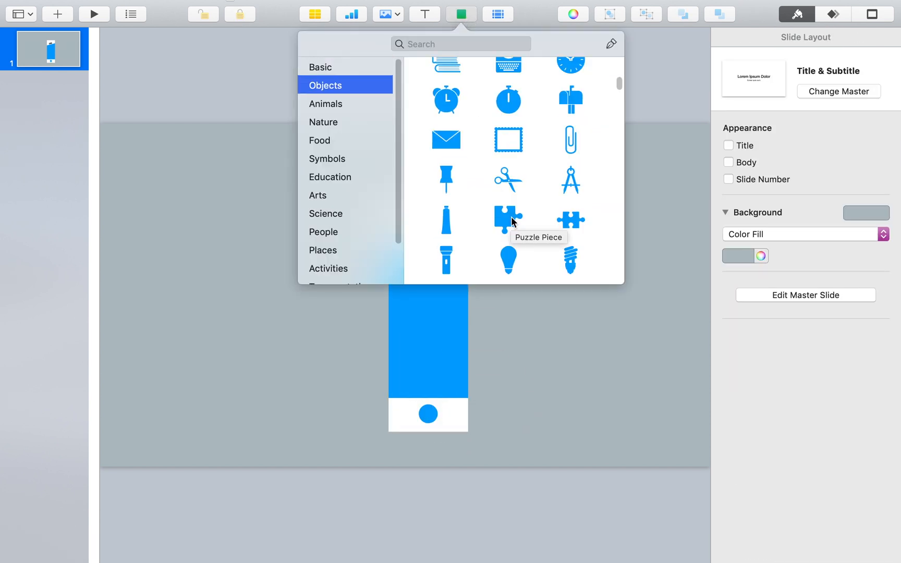
{"action": "left_click", "coordinate": [510, 262]}
{"action": "left_click_drag", "start_coordinate": [424, 300], "coordinate": [427, 415]}
{"action": "left_click", "coordinate": [742, 37]}
{"action": "left_click", "coordinate": [744, 242]}
{"action": "left_click", "coordinate": [675, 322]}
{"action": "key", "text": "super+z"}
{"action": "left_click", "coordinate": [450, 425]}
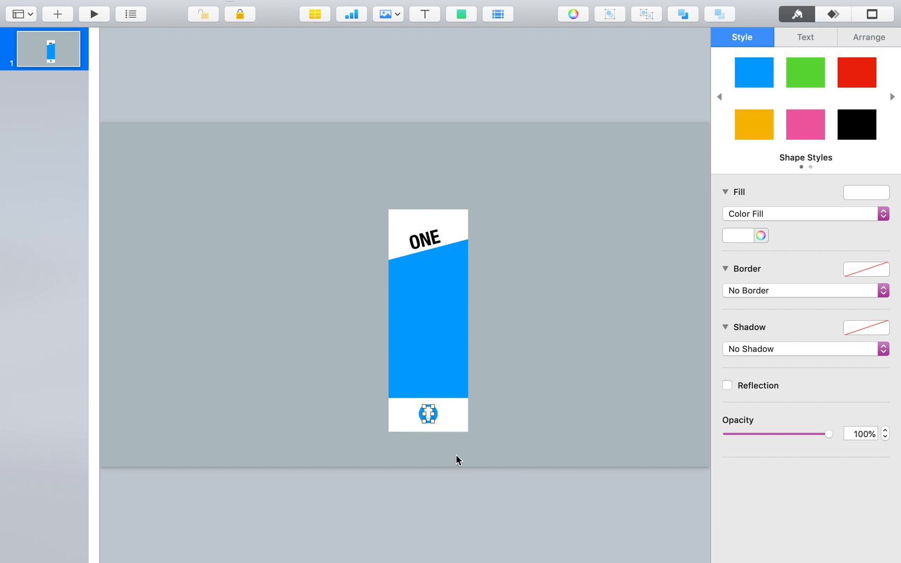
Step: Resize the white light bulb to about 25 by 44 pt, centred within the blue circle
{"action": "scroll", "coordinate": [417, 409], "scroll_direction": "up", "scroll_amount": 3}
{"action": "scroll", "coordinate": [417, 409], "scroll_direction": "up", "scroll_amount": 3}
{"action": "left_click", "coordinate": [523, 478]}
{"action": "left_click", "coordinate": [439, 488]}
{"action": "left_click_drag", "start_coordinate": [454, 502], "coordinate": [452, 501]}
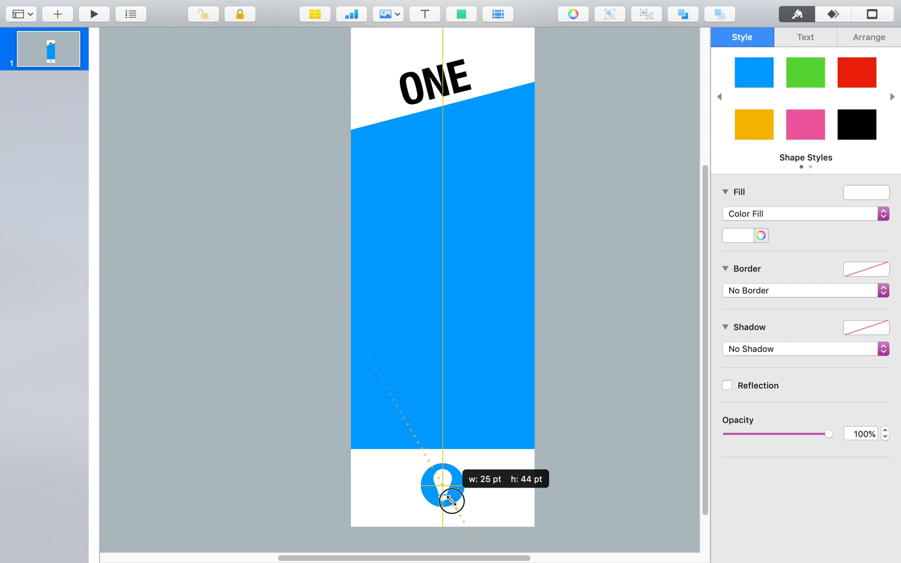
{"action": "left_click_drag", "start_coordinate": [452, 500], "coordinate": [453, 502]}
Step: Move the banner to the slide's left side and duplicate it as TWO, THREE and FOUR with sun, gear and stopwatch icons
{"action": "scroll", "coordinate": [537, 418], "scroll_direction": "down", "scroll_amount": 3}
{"action": "left_click_drag", "start_coordinate": [528, 435], "coordinate": [395, 184]}
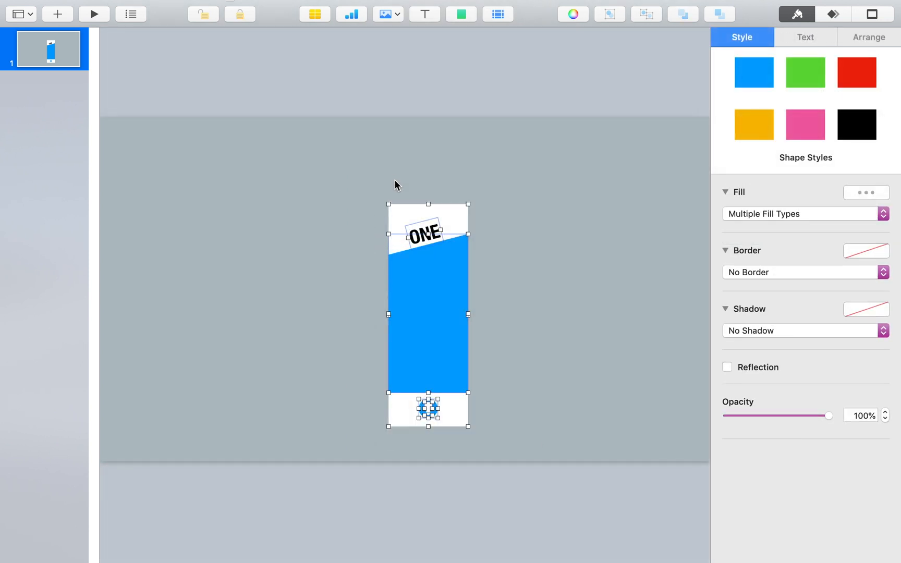
{"action": "left_click_drag", "start_coordinate": [428, 274], "coordinate": [227, 272]}
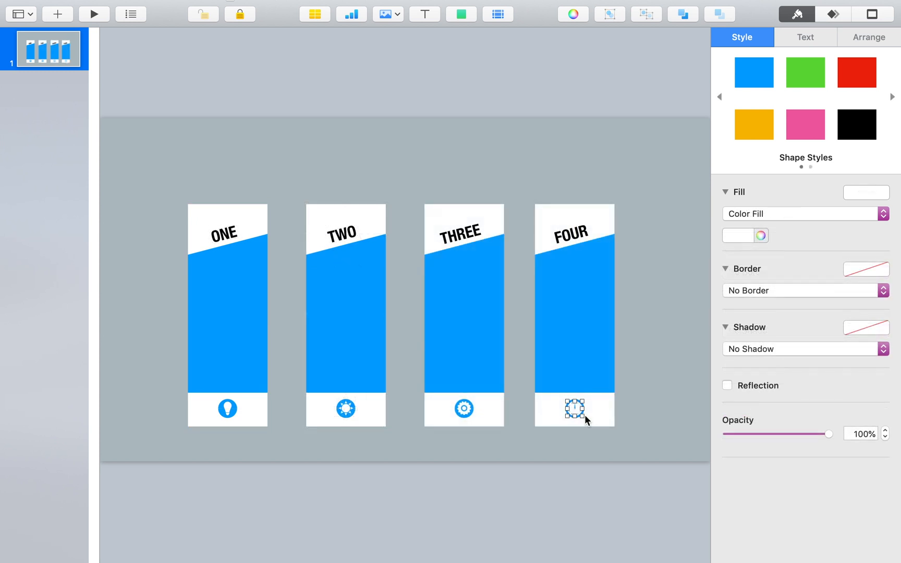
{"action": "mouse_move", "coordinate": [584, 416]}
{"action": "left_mouse_down"}
{"action": "mouse_move", "coordinate": [576, 409]}
{"action": "mouse_move", "coordinate": [581, 415]}
{"action": "left_mouse_up"}
{"action": "left_click", "coordinate": [679, 415]}
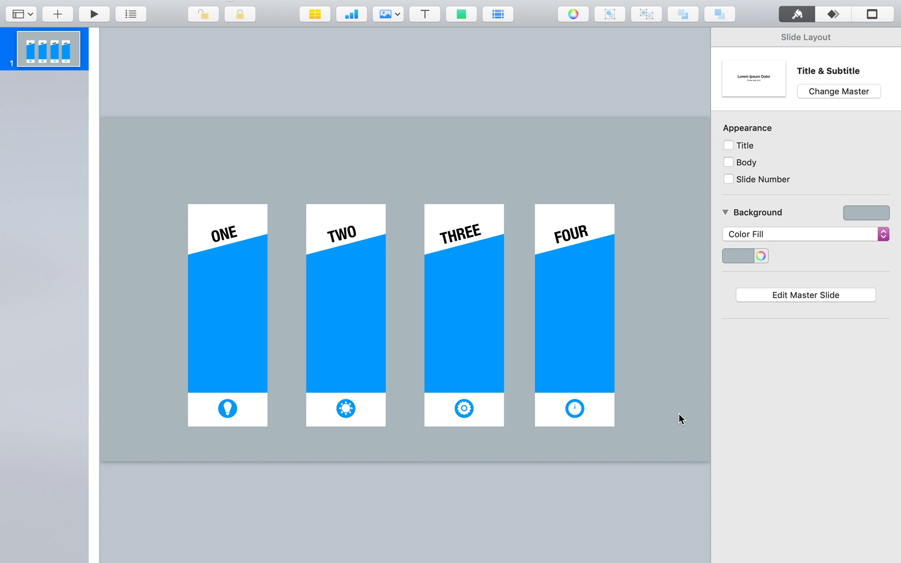
Step: Give the ONE panel an Advanced Gradient Fill with both stops set to dark green from the American Palette
{"action": "left_click", "coordinate": [246, 277]}
{"action": "left_click", "coordinate": [840, 214]}
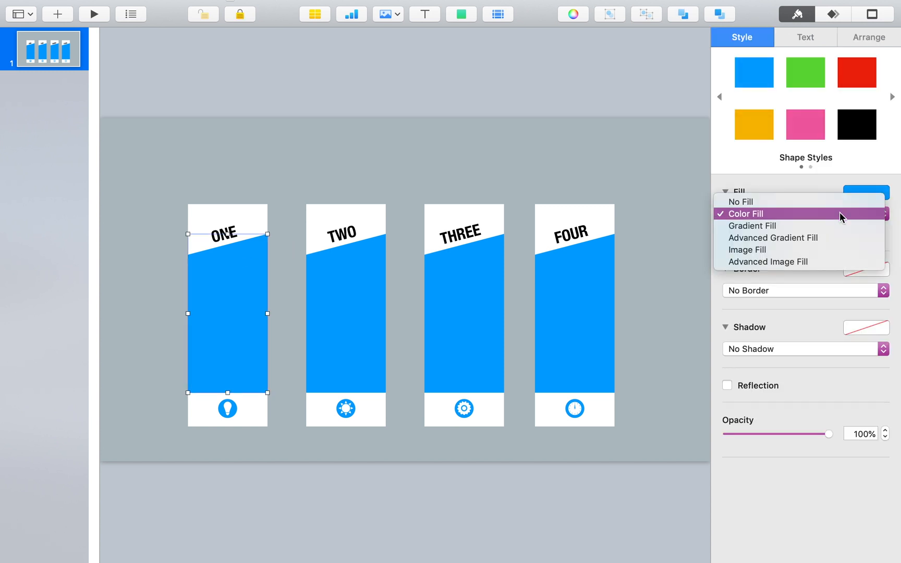
{"action": "left_click", "coordinate": [854, 237]}
{"action": "left_click", "coordinate": [730, 251]}
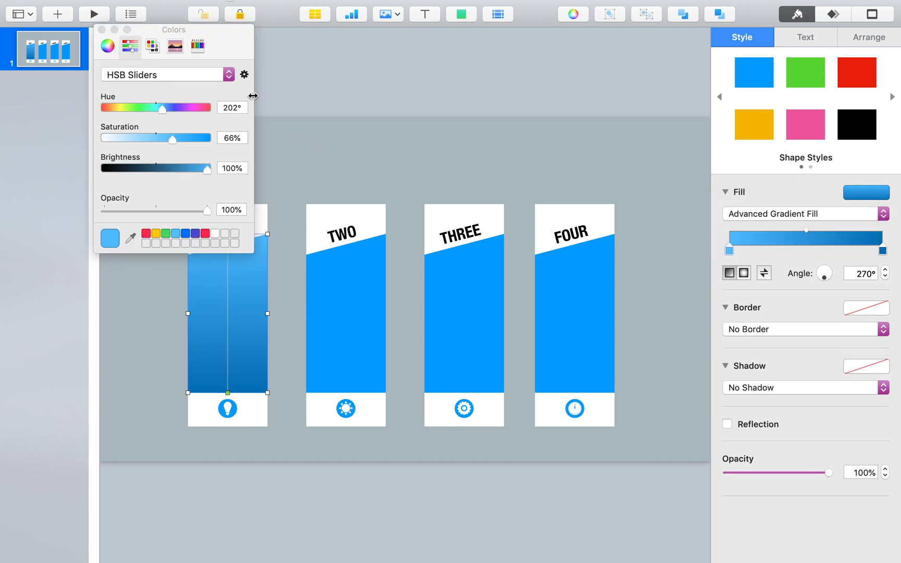
{"action": "left_click", "coordinate": [108, 47]}
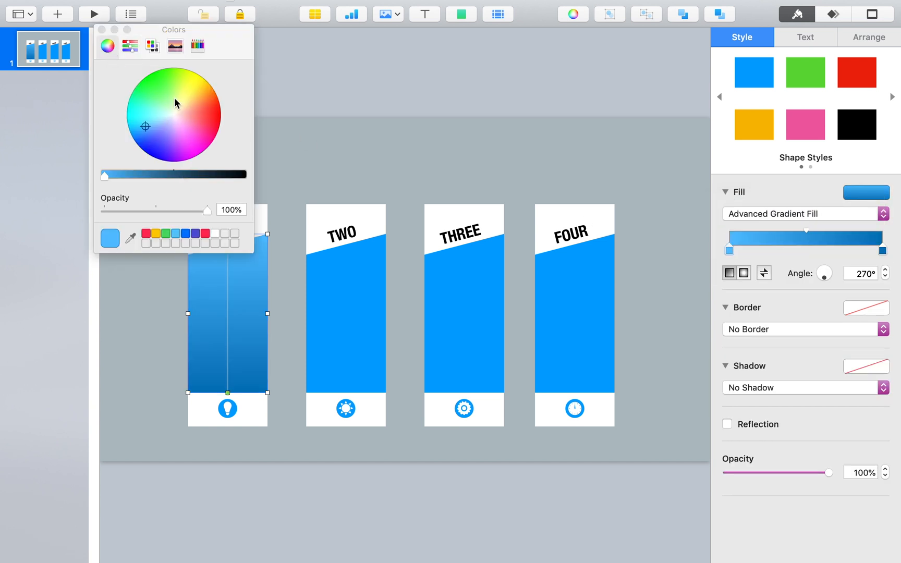
{"action": "left_click", "coordinate": [130, 46]}
{"action": "left_click", "coordinate": [176, 46]}
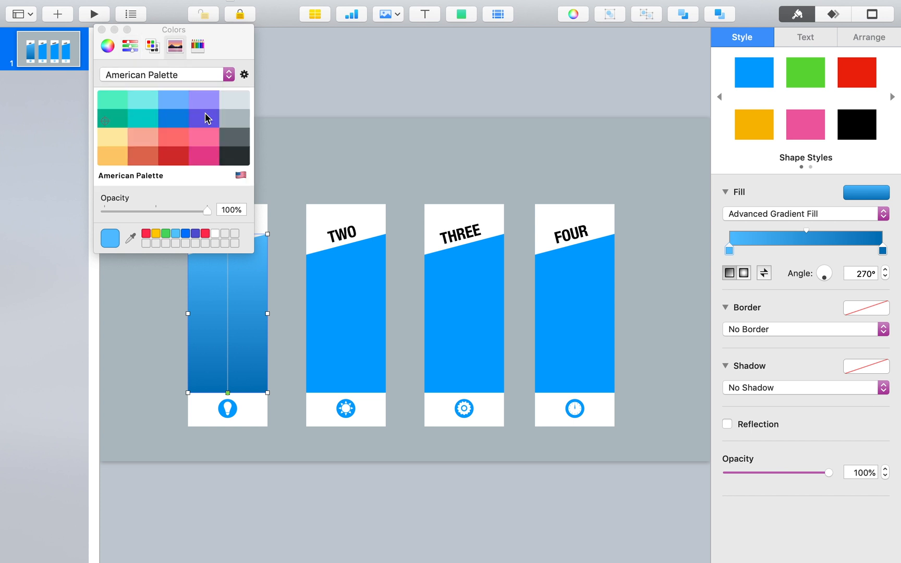
{"action": "left_click", "coordinate": [120, 119]}
{"action": "left_click", "coordinate": [881, 251]}
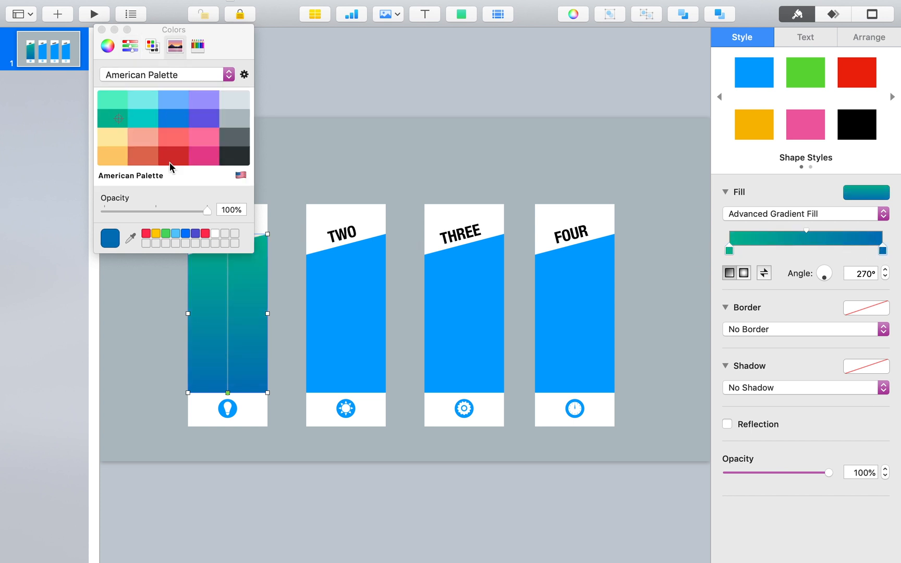
{"action": "left_click", "coordinate": [110, 120]}
Step: Give the TWO panel an Advanced Gradient Fill with both stops set to turquoise from the American Palette
{"action": "left_click", "coordinate": [347, 341]}
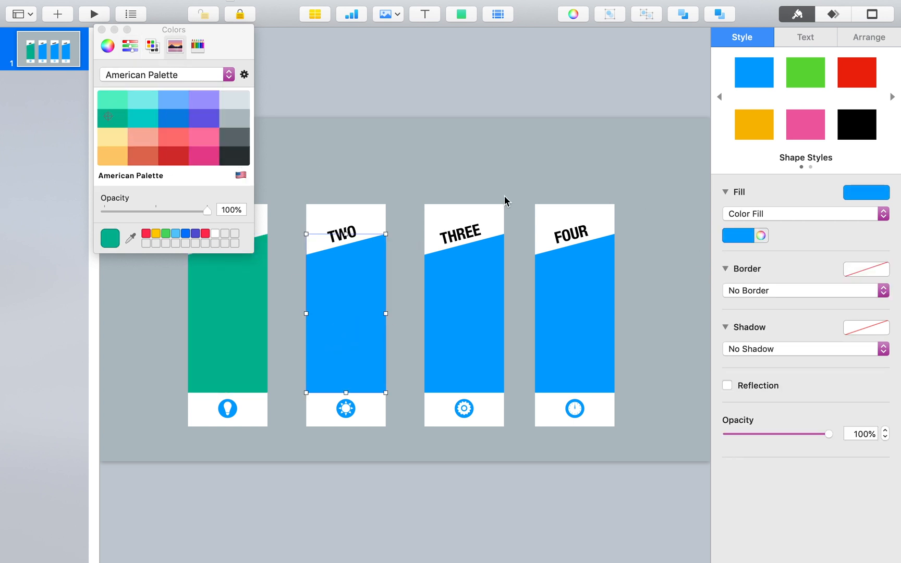
{"action": "left_click", "coordinate": [764, 214]}
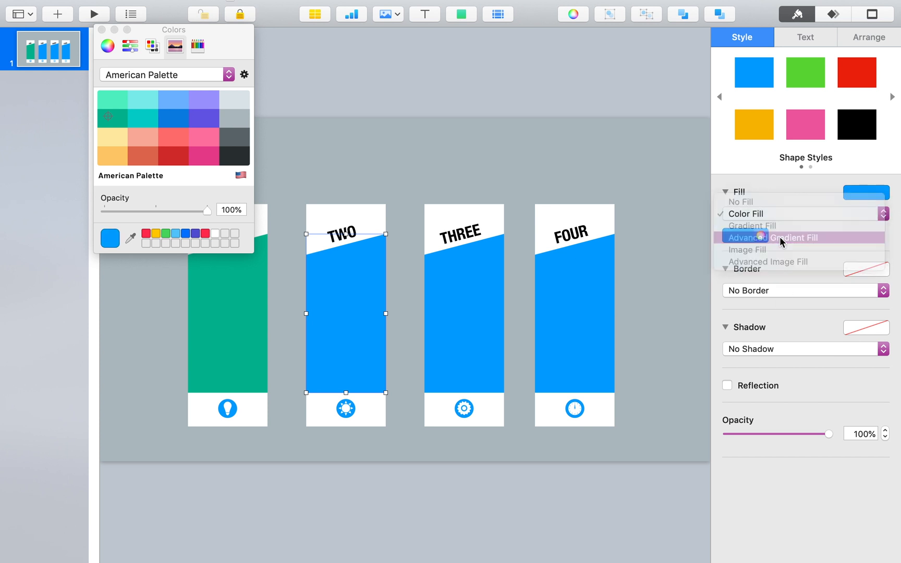
{"action": "left_click", "coordinate": [761, 237]}
{"action": "left_click", "coordinate": [143, 116]}
{"action": "left_click", "coordinate": [729, 250]}
{"action": "left_click", "coordinate": [153, 112]}
{"action": "left_click", "coordinate": [884, 251]}
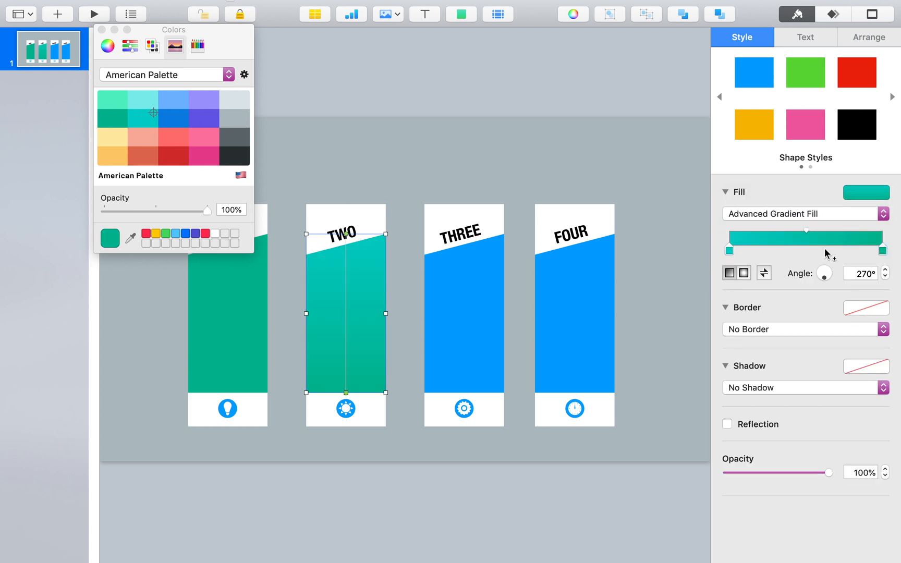
{"action": "left_click", "coordinate": [143, 119]}
Step: Give the THREE panel an Advanced Gradient Fill with both stops set to dark blue from the American Palette
{"action": "left_click", "coordinate": [471, 304]}
{"action": "left_click", "coordinate": [803, 214]}
{"action": "left_click", "coordinate": [761, 236]}
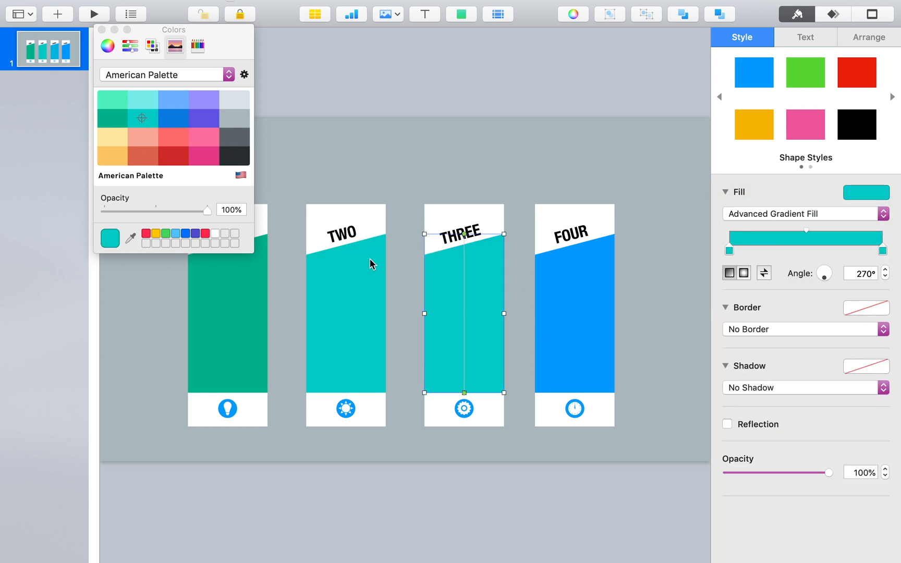
{"action": "left_click", "coordinate": [730, 250]}
{"action": "left_click", "coordinate": [175, 118]}
{"action": "left_click", "coordinate": [882, 251]}
{"action": "left_click", "coordinate": [186, 113]}
Step: Give the FOUR panel an Advanced Gradient Fill with both stops set to purple from the American Palette
{"action": "left_click", "coordinate": [589, 286]}
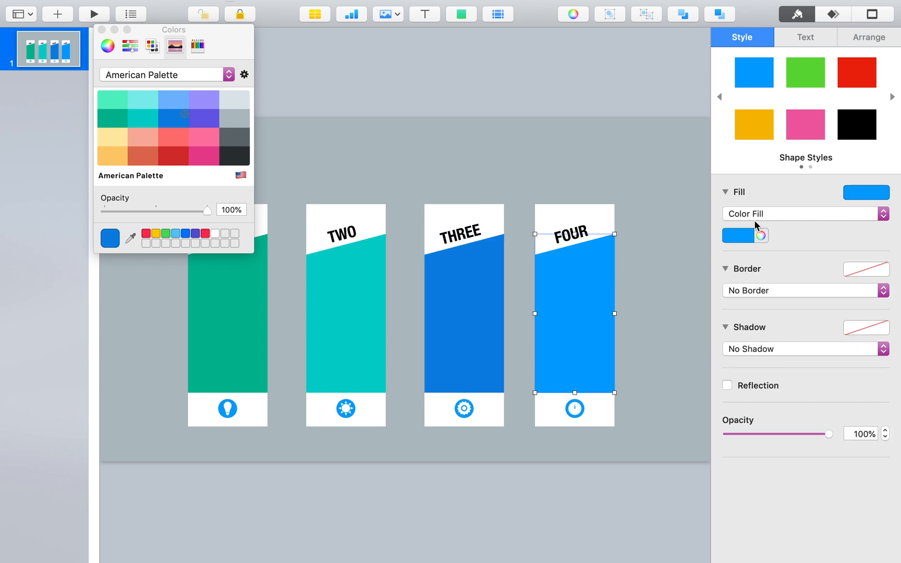
{"action": "left_click", "coordinate": [761, 215]}
{"action": "left_click", "coordinate": [788, 238]}
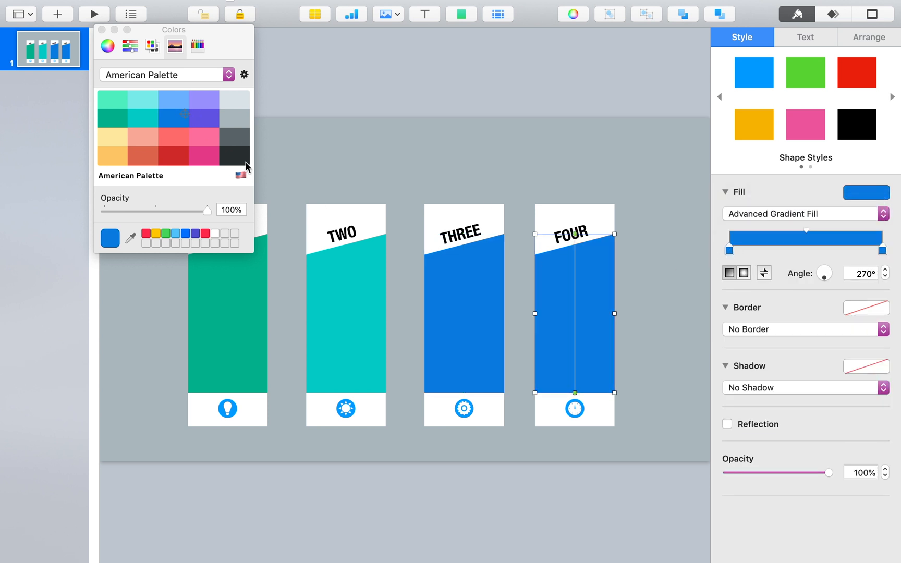
{"action": "left_click", "coordinate": [212, 117]}
{"action": "left_click", "coordinate": [200, 121]}
{"action": "left_click_drag", "start_coordinate": [221, 36], "coordinate": [153, 212]}
{"action": "left_click", "coordinate": [316, 161]}
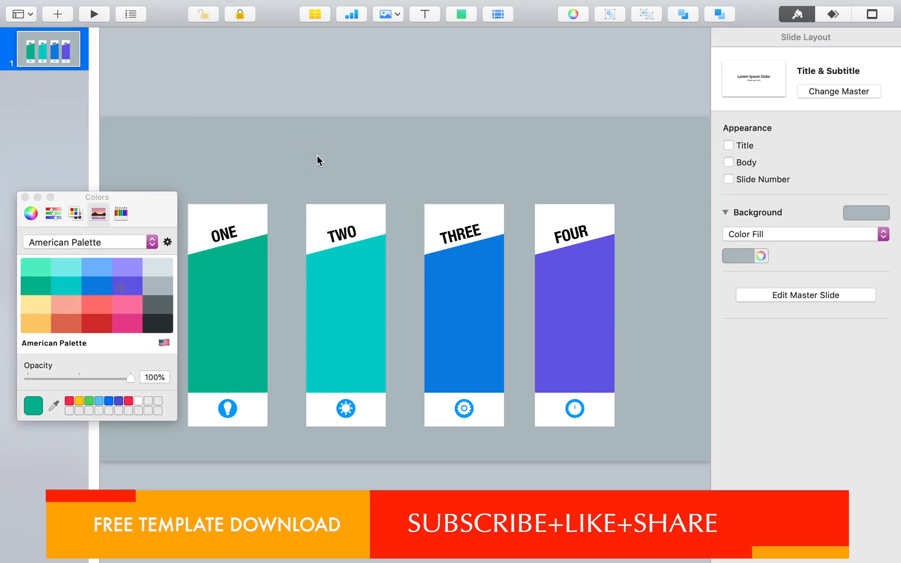
Step: Add a text box containing the "Here you can add more info about your title…" line copied from the Notes app
{"action": "left_click", "coordinate": [424, 14]}
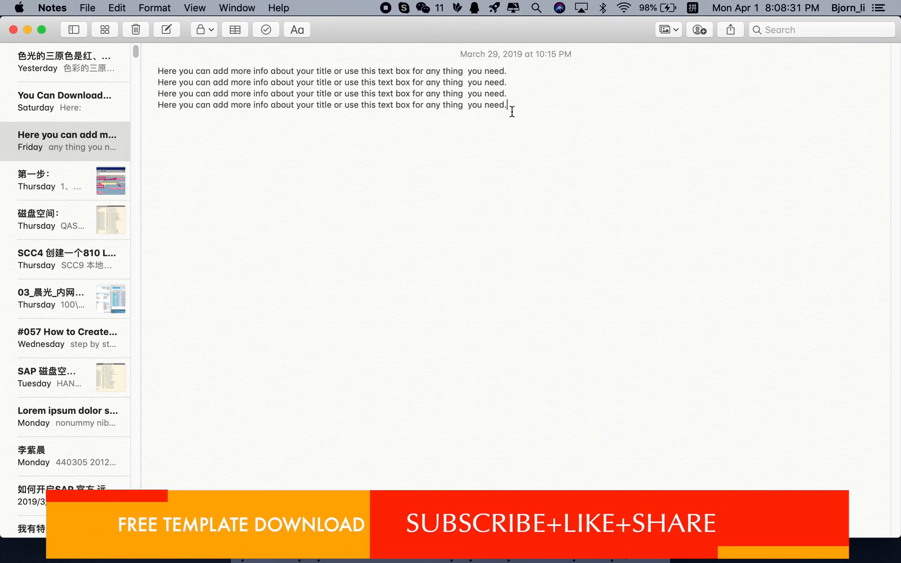
{"action": "left_click_drag", "start_coordinate": [511, 108], "coordinate": [159, 106]}
{"action": "key", "text": "cmd+c"}
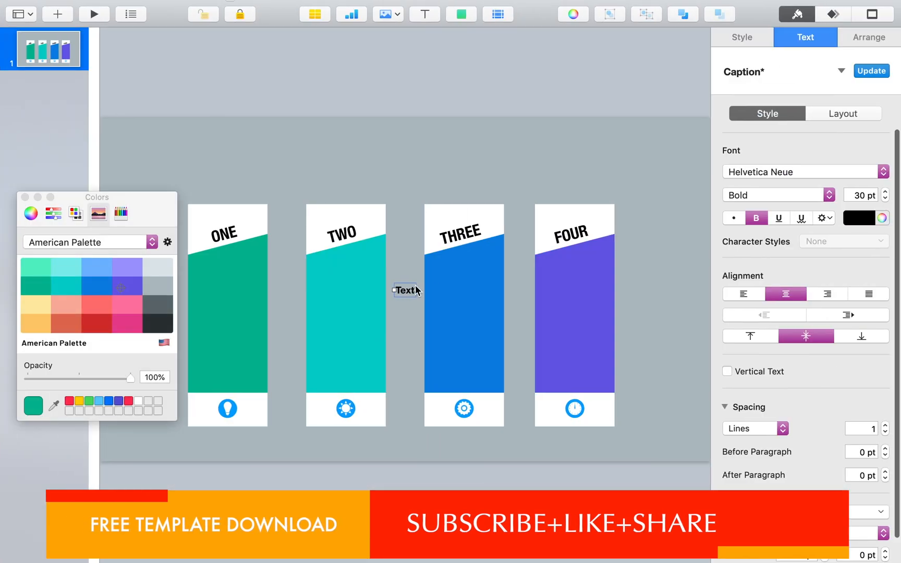
{"action": "double_click", "coordinate": [402, 296]}
{"action": "key", "text": "cmd+v"}
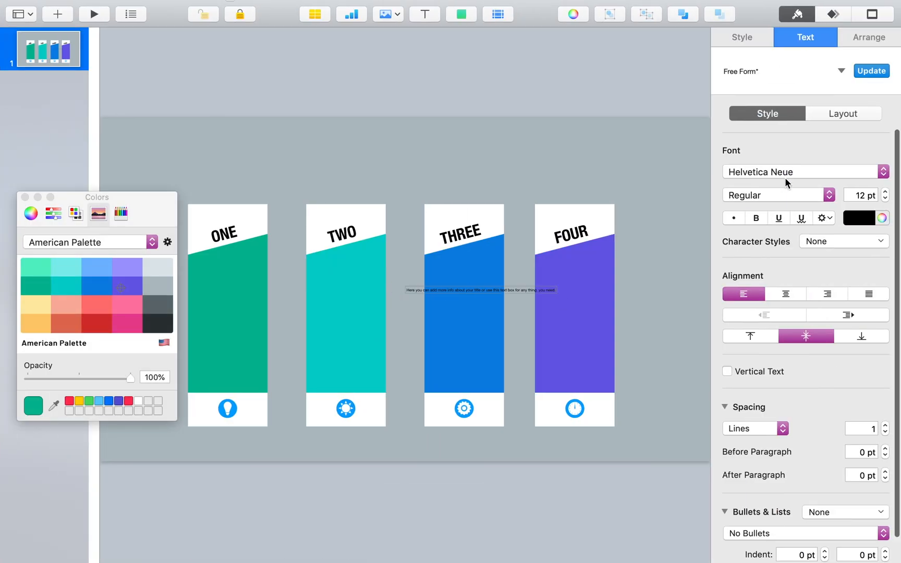
Step: Format the pasted description text as SF Compact Text Light, 30 pt, in white
{"action": "triple_click", "coordinate": [511, 290]}
{"action": "left_click", "coordinate": [822, 173]}
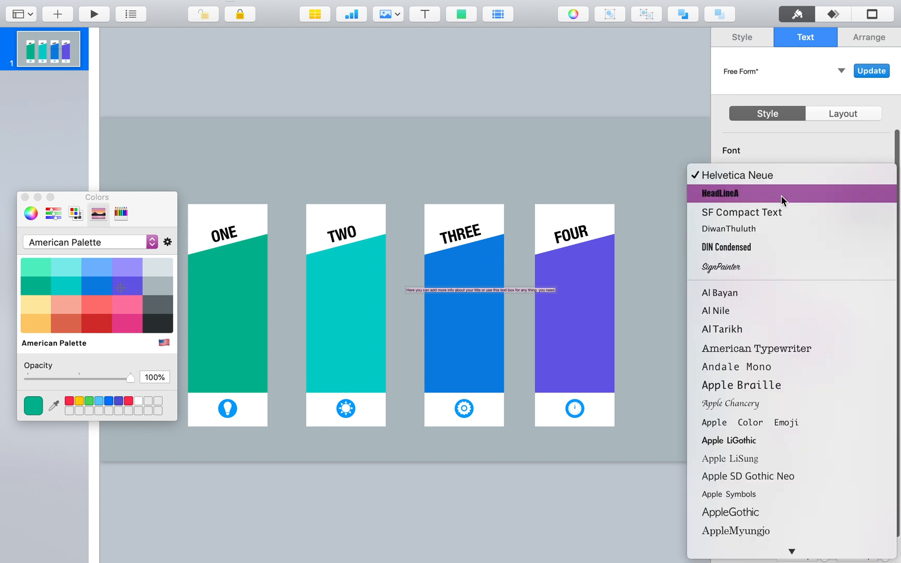
{"action": "left_click", "coordinate": [783, 212]}
{"action": "double_click", "coordinate": [859, 195]}
{"action": "type", "text": "30"}
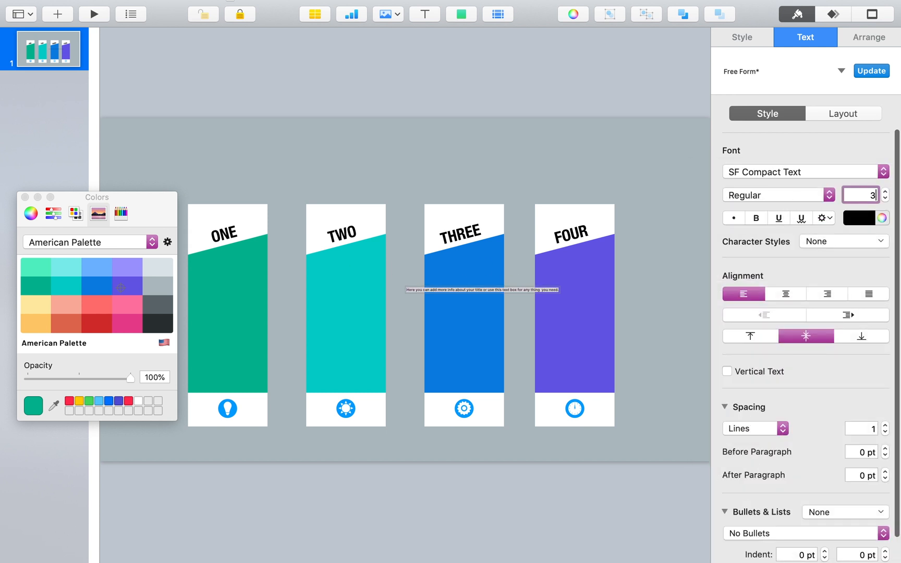
{"action": "key", "text": "Return"}
{"action": "left_click", "coordinate": [858, 218]}
{"action": "left_click", "coordinate": [744, 307]}
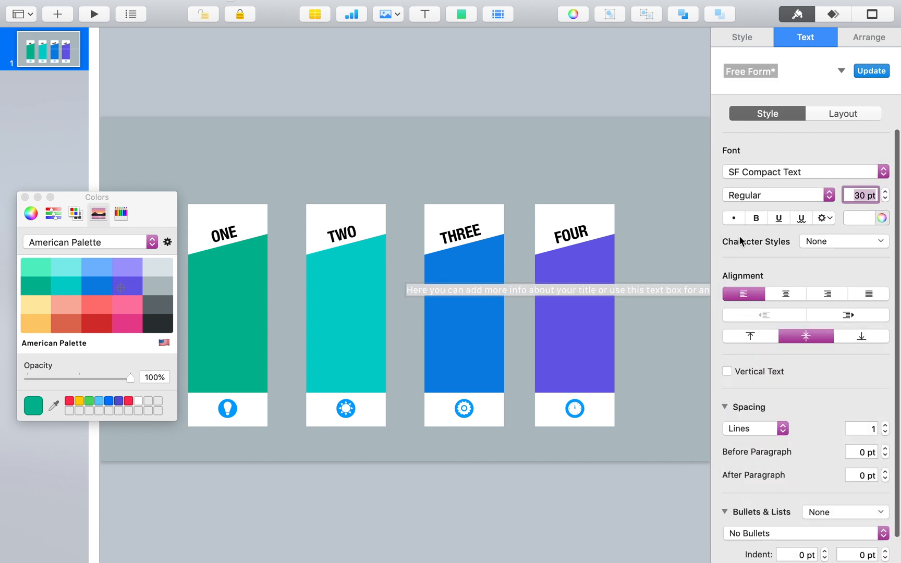
{"action": "left_click", "coordinate": [751, 195]}
{"action": "left_click", "coordinate": [765, 235]}
Step: Narrow the description text box so its text wraps and position it inside the green ONE panel
{"action": "left_click_drag", "start_coordinate": [645, 303], "coordinate": [437, 293]}
{"action": "left_click_drag", "start_coordinate": [584, 285], "coordinate": [267, 317]}
{"action": "left_click_drag", "start_coordinate": [238, 279], "coordinate": [231, 310]}
Step: Centre-align the description text and copy it at 25 pt into the TWO, THREE and FOUR panels
{"action": "left_click", "coordinate": [797, 38]}
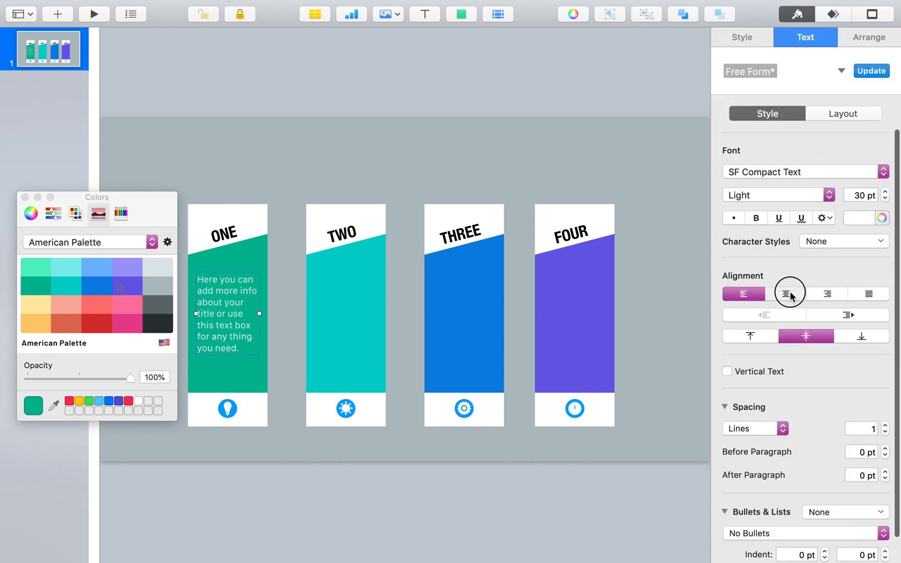
{"action": "left_click", "coordinate": [787, 293]}
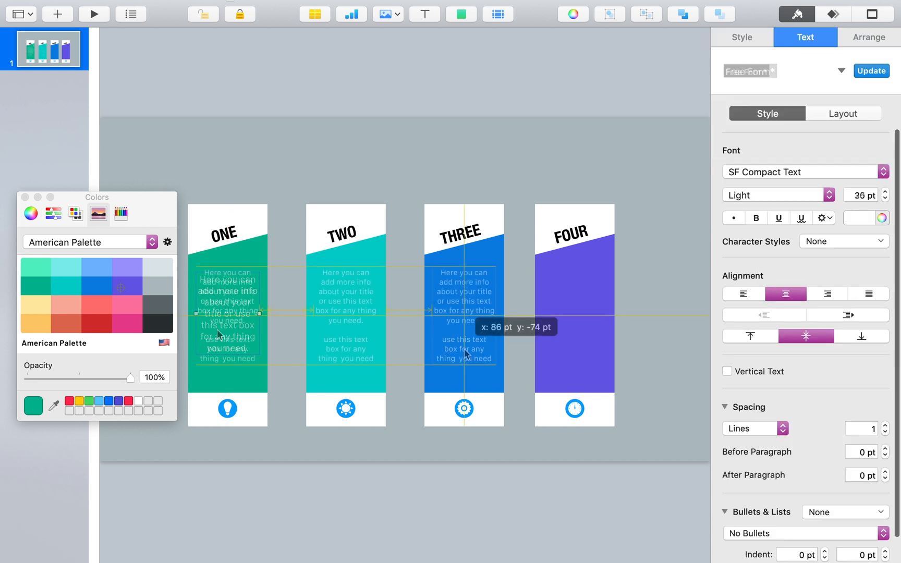
{"action": "left_click_drag", "start_coordinate": [464, 353], "coordinate": [574, 353]}
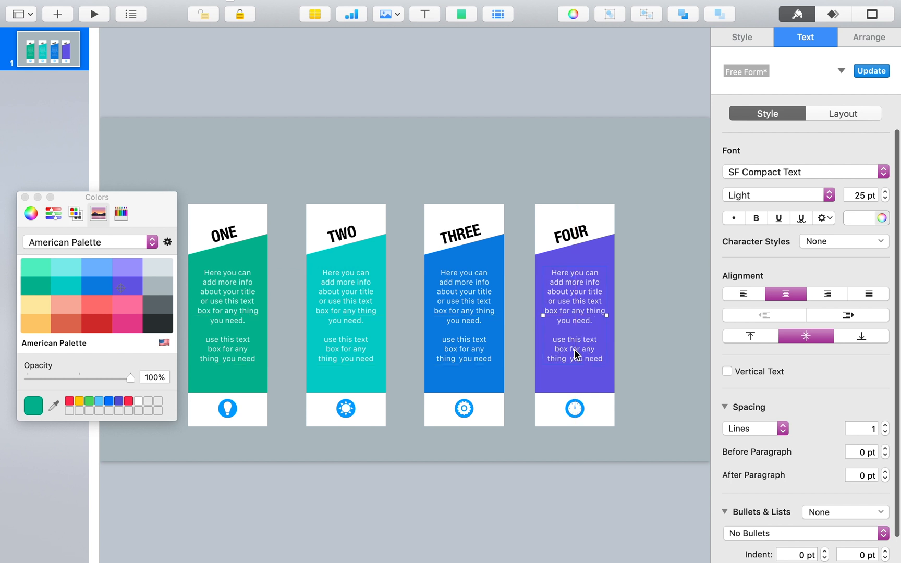
Step: Set the first gradient stop of the ONE panel's fill to green, hue 147° and brightness 77%, using HSB sliders
{"action": "left_click", "coordinate": [250, 249]}
{"action": "left_click", "coordinate": [31, 214]}
{"action": "left_click", "coordinate": [52, 214]}
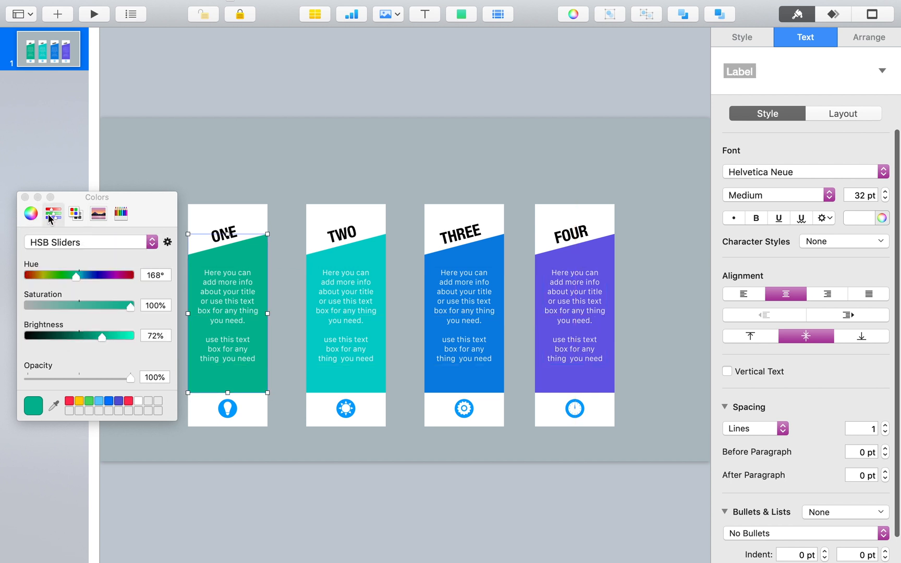
{"action": "left_click", "coordinate": [740, 36]}
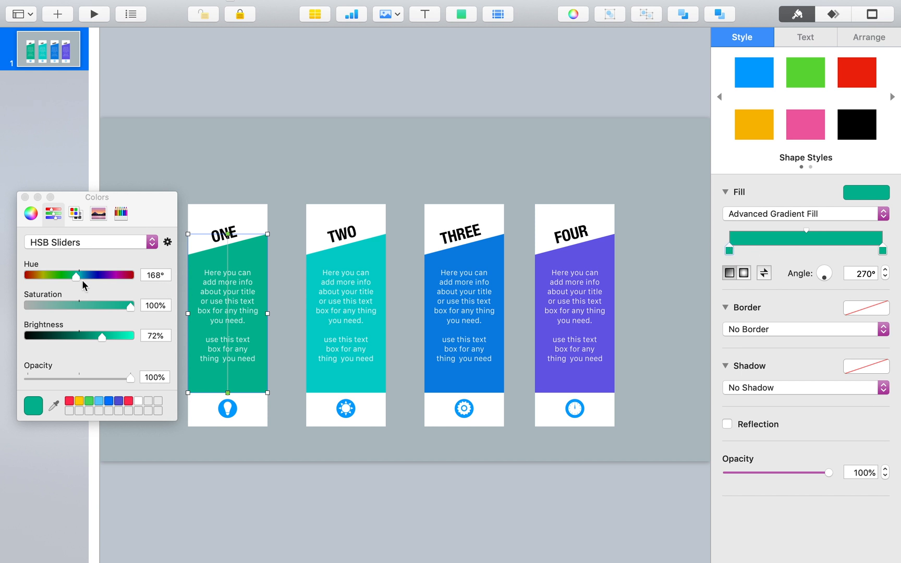
{"action": "left_click_drag", "start_coordinate": [76, 277], "coordinate": [70, 277]}
{"action": "left_click_drag", "start_coordinate": [102, 338], "coordinate": [106, 338]}
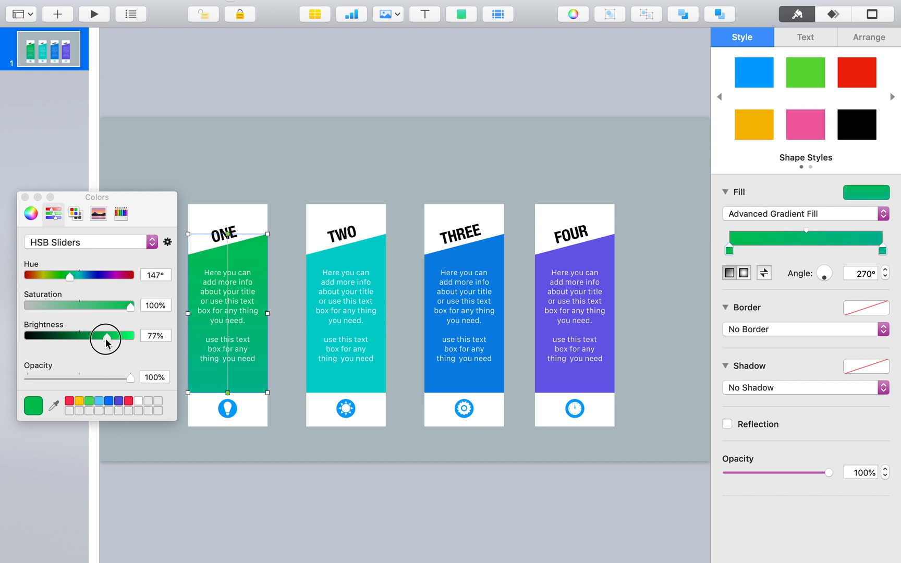
Step: Set the second gradient stop of the ONE panel's fill to teal blue, hue 187° and brightness 65%
{"action": "left_click", "coordinate": [882, 251]}
{"action": "left_click", "coordinate": [81, 279]}
{"action": "left_click_drag", "start_coordinate": [101, 337], "coordinate": [94, 337]}
{"action": "left_click", "coordinate": [78, 278]}
{"action": "left_click_drag", "start_coordinate": [79, 278], "coordinate": [80, 280]}
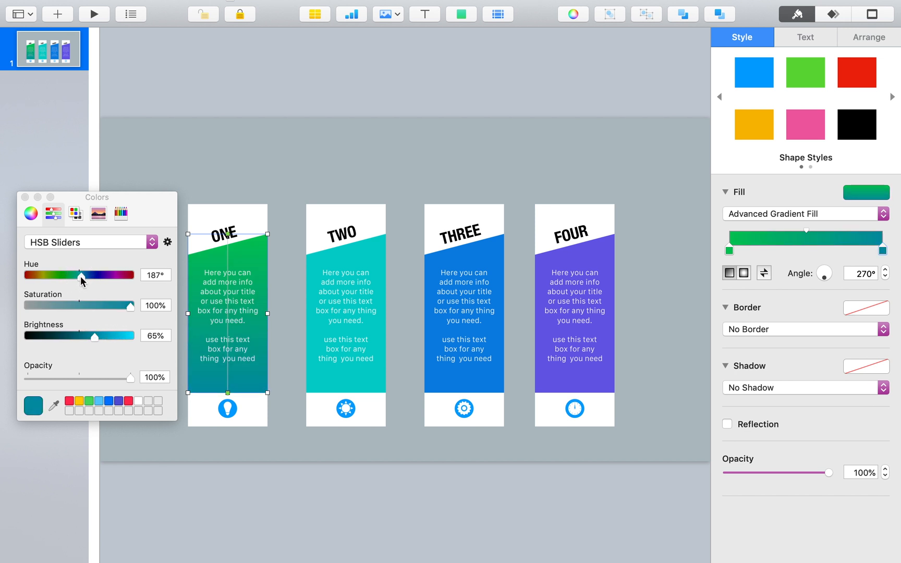
Step: Set the first gradient stop of the TWO panel's fill to bright green, hue 152° and brightness 88%
{"action": "left_click", "coordinate": [385, 254]}
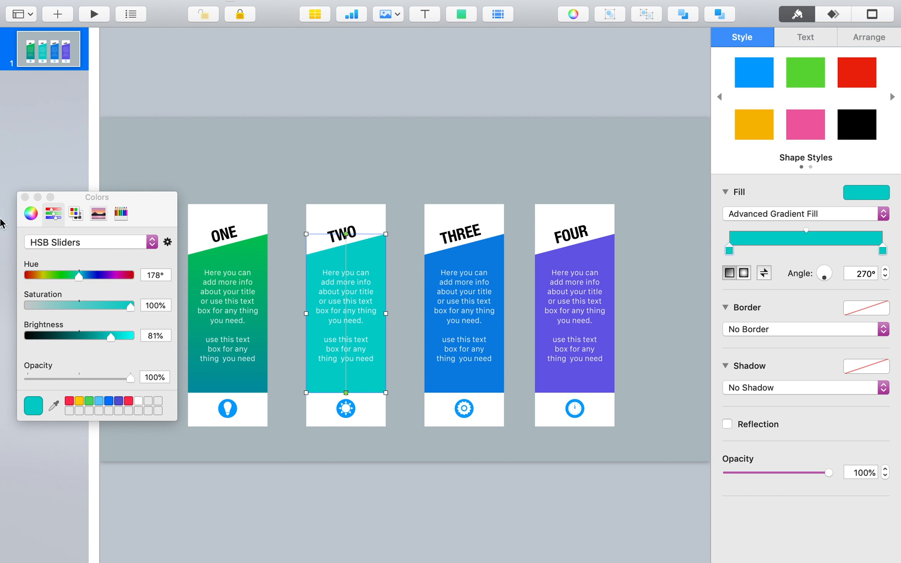
{"action": "left_click_drag", "start_coordinate": [80, 280], "coordinate": [72, 279]}
{"action": "left_click_drag", "start_coordinate": [107, 342], "coordinate": [117, 341]}
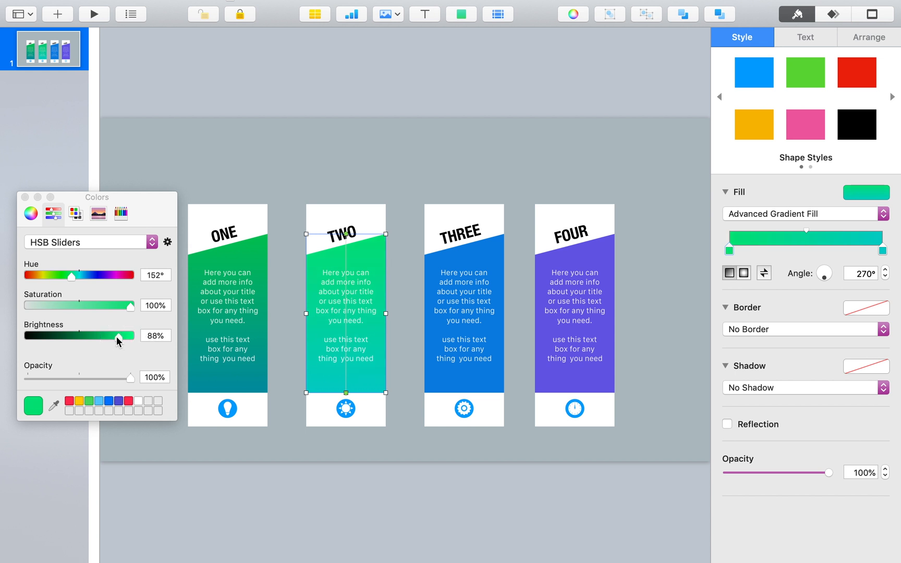
Step: Set the TWO panel's second gradient stop to hue 192° and brightness 78%, and reverse the gradient direction
{"action": "left_click", "coordinate": [883, 251]}
{"action": "left_click_drag", "start_coordinate": [79, 282], "coordinate": [82, 283]}
{"action": "left_click_drag", "start_coordinate": [112, 338], "coordinate": [108, 337]}
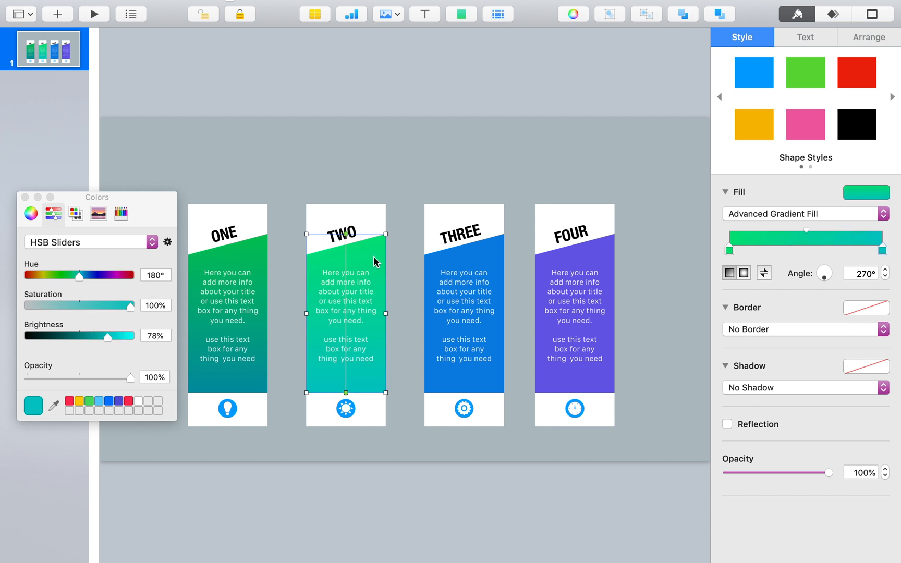
{"action": "left_click_drag", "start_coordinate": [79, 277], "coordinate": [83, 280]}
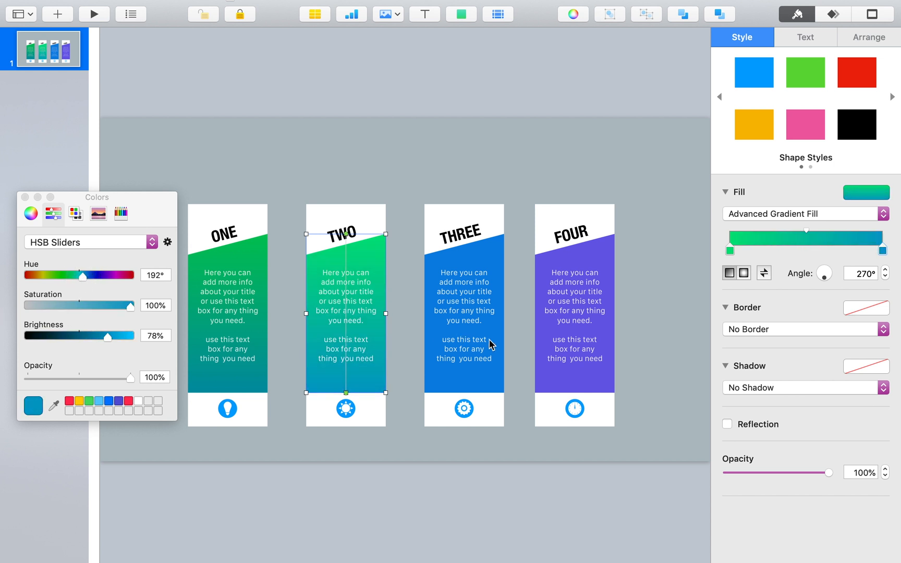
{"action": "left_click", "coordinate": [765, 274]}
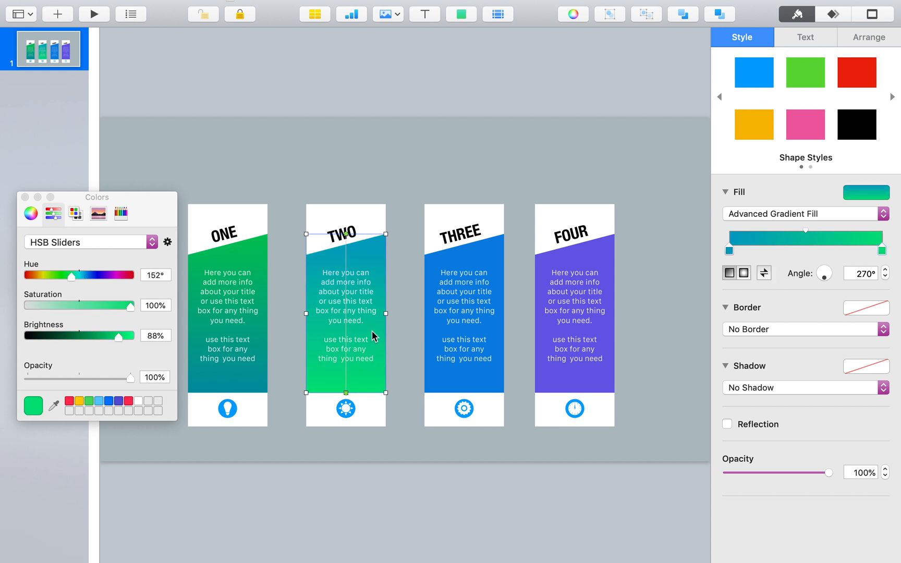
Step: Give the THREE panel a gradient from a lighter bright blue at the top to a darker blue at the bottom
{"action": "left_click", "coordinate": [485, 254]}
{"action": "left_click", "coordinate": [84, 276]}
{"action": "left_click_drag", "start_coordinate": [119, 336], "coordinate": [127, 338]}
{"action": "left_click", "coordinate": [882, 251]}
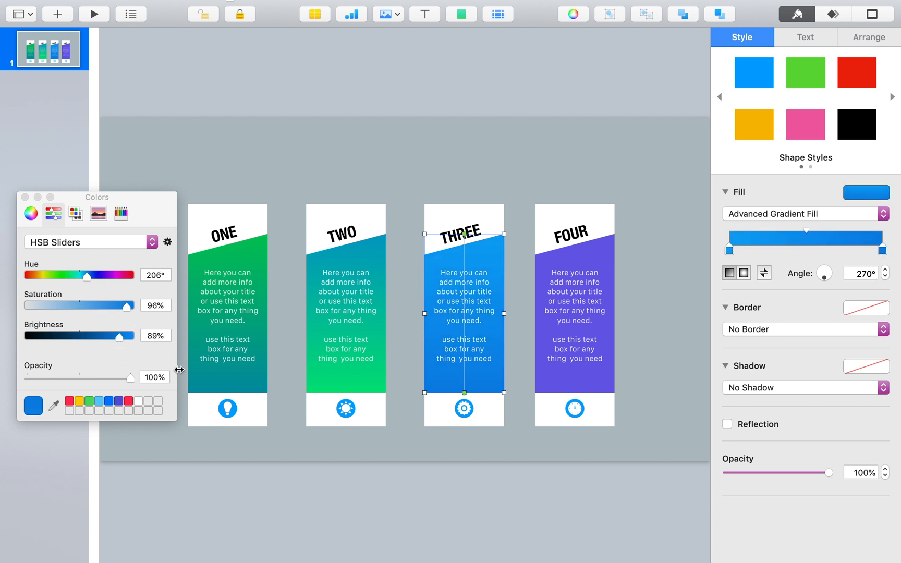
{"action": "left_click", "coordinate": [91, 274]}
{"action": "mouse_move", "coordinate": [119, 336]}
{"action": "left_mouse_down"}
{"action": "mouse_move", "coordinate": [96, 338]}
{"action": "mouse_move", "coordinate": [110, 340]}
{"action": "left_mouse_up"}
Step: Give the FOUR panel a gradient from hue 212° at 100% brightness to hue 261° at 83% brightness
{"action": "left_click", "coordinate": [567, 273]}
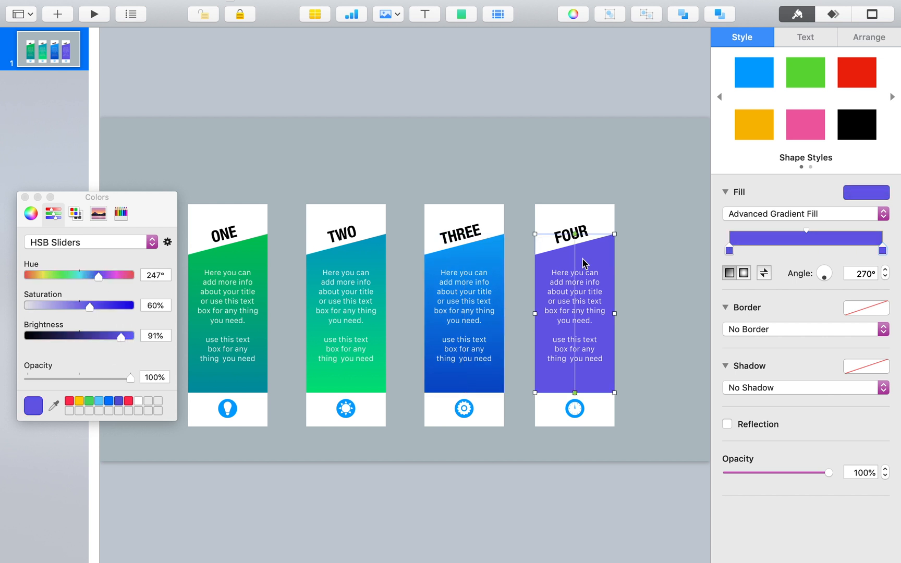
{"action": "left_click_drag", "start_coordinate": [104, 278], "coordinate": [89, 280]}
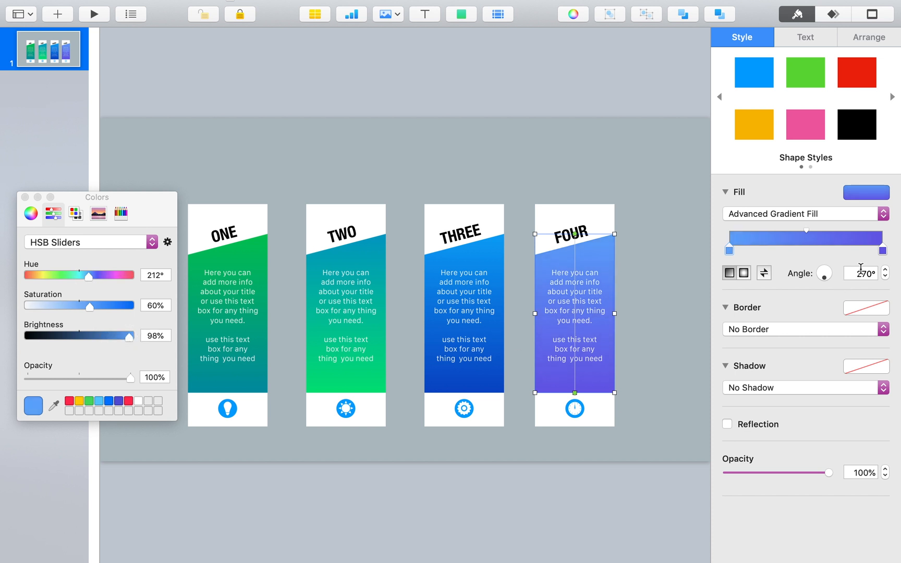
{"action": "left_click", "coordinate": [883, 250]}
{"action": "left_click_drag", "start_coordinate": [99, 273], "coordinate": [104, 272]}
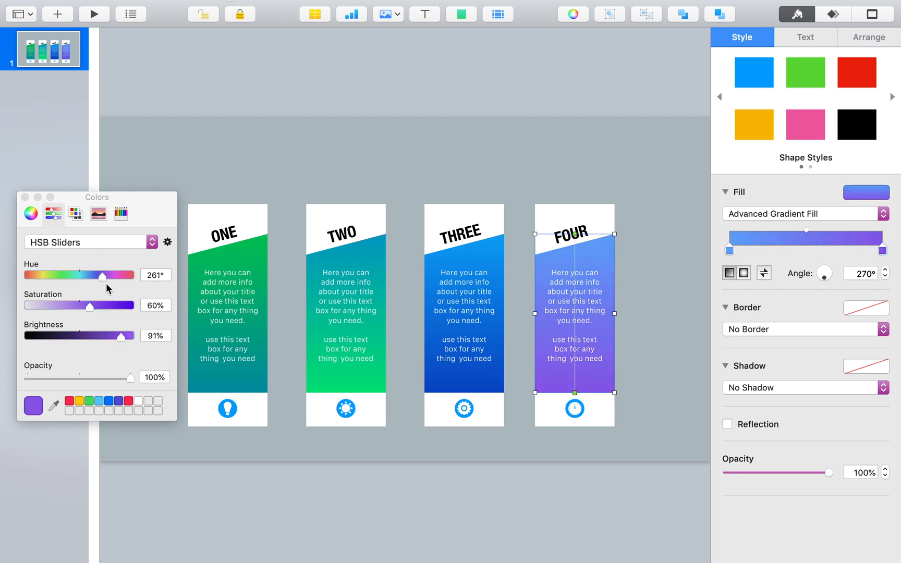
{"action": "left_click_drag", "start_coordinate": [121, 336], "coordinate": [112, 335]}
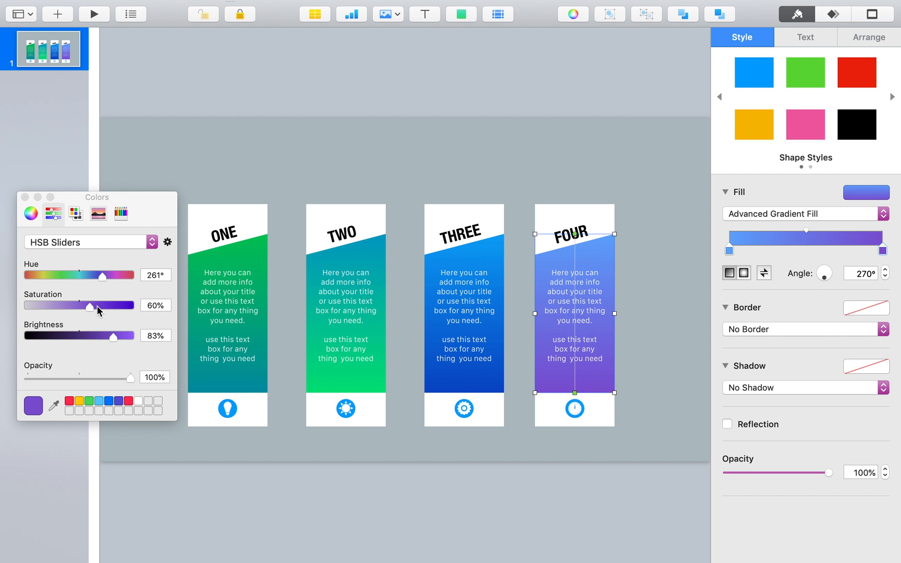
{"action": "left_click", "coordinate": [729, 251]}
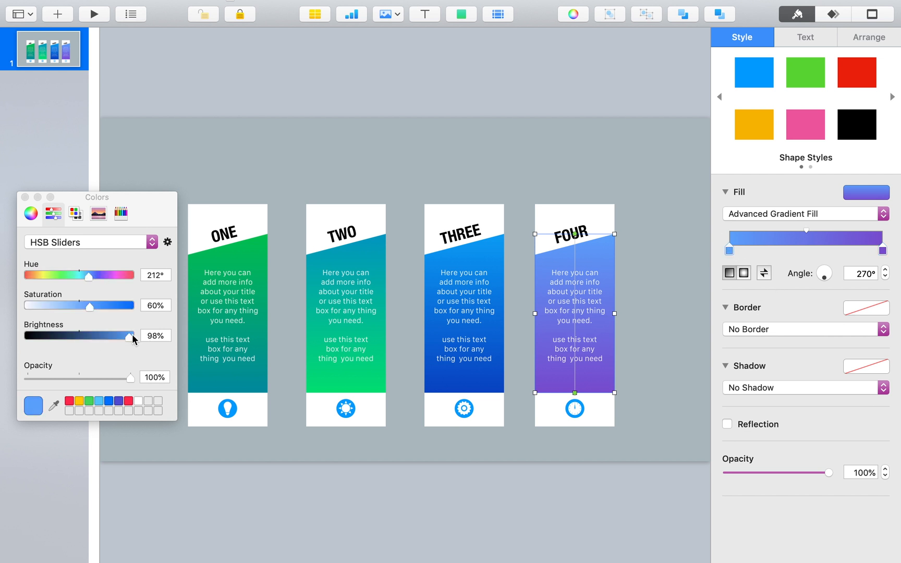
{"action": "left_click", "coordinate": [639, 375]}
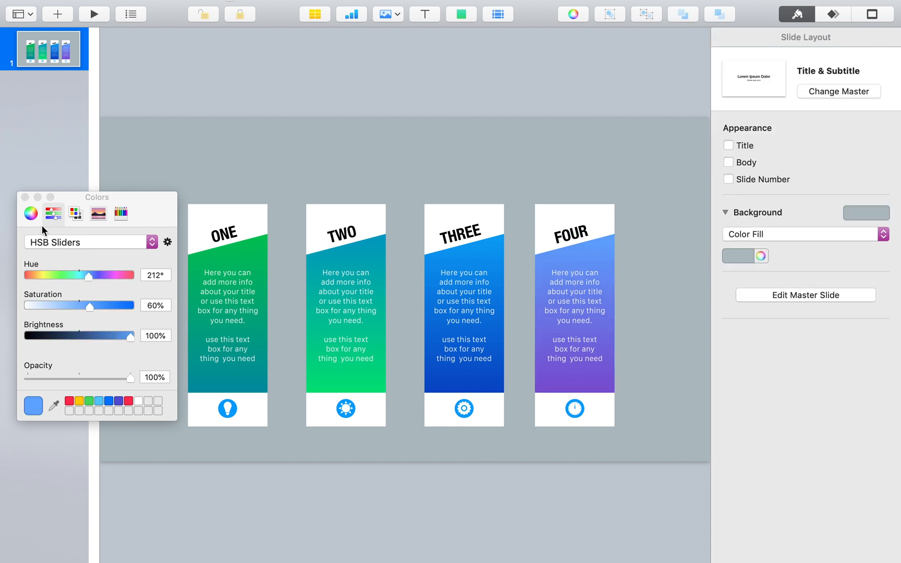
{"action": "left_click", "coordinate": [24, 197]}
Step: Copy the gradient style of each of the four panels onto the icon below it
{"action": "left_click", "coordinate": [249, 258]}
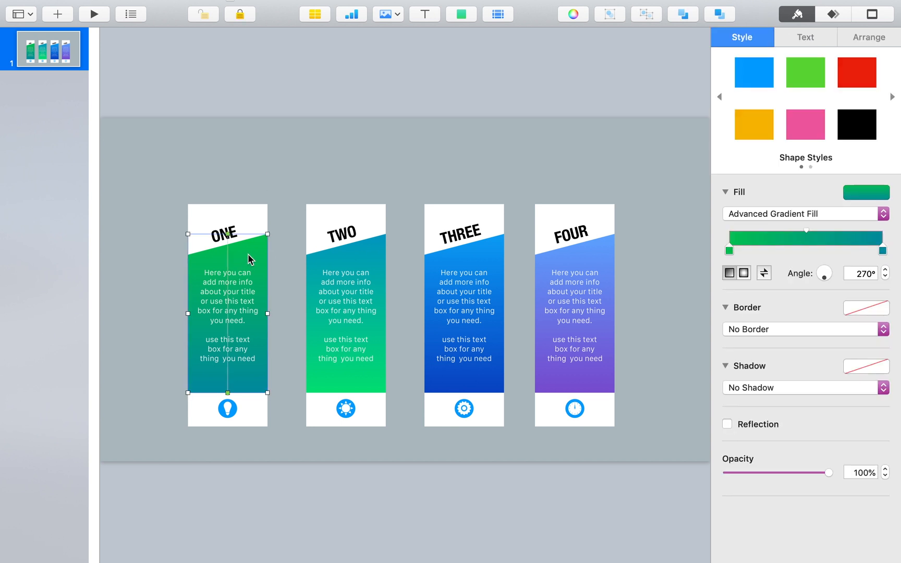
{"action": "left_click", "coordinate": [235, 409]}
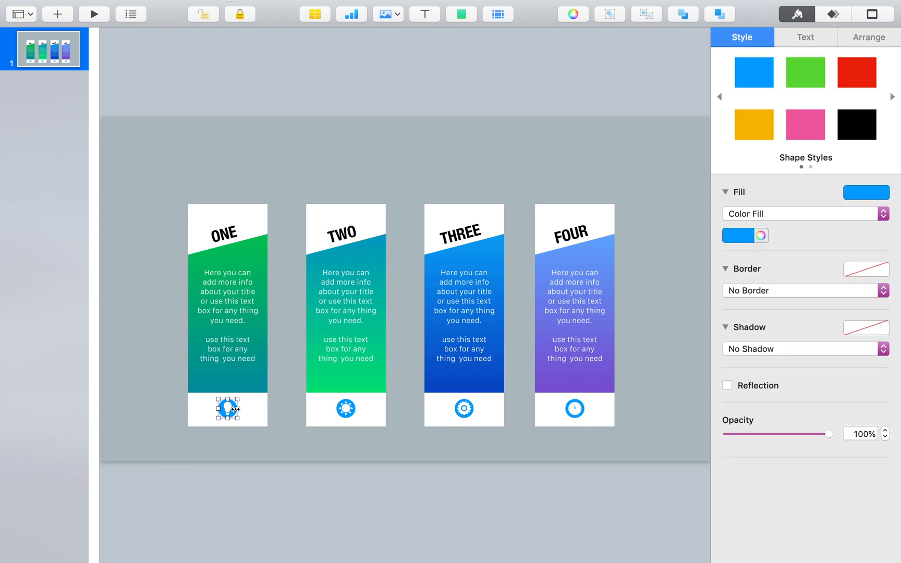
{"action": "key", "text": "super+alt+v"}
{"action": "left_click", "coordinate": [380, 385]}
{"action": "left_click", "coordinate": [354, 410]}
{"action": "key", "text": "super+alt+v"}
{"action": "left_click", "coordinate": [476, 371]}
{"action": "left_click", "coordinate": [472, 411]}
{"action": "key", "text": "super+alt+v"}
{"action": "left_click", "coordinate": [567, 380]}
{"action": "left_click", "coordinate": [585, 415]}
{"action": "key", "text": "super+alt+v"}
Step: Colour the ONE, TWO, THREE and FOUR titles green, turquoise, blue and purple from the American Palette
{"action": "left_click", "coordinate": [233, 233]}
{"action": "left_click", "coordinate": [808, 39]}
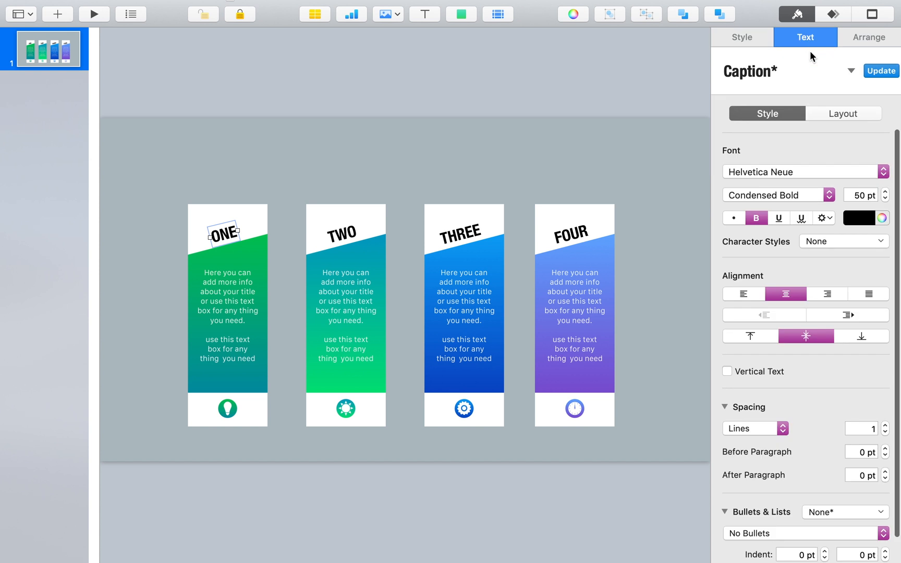
{"action": "left_click", "coordinate": [881, 218]}
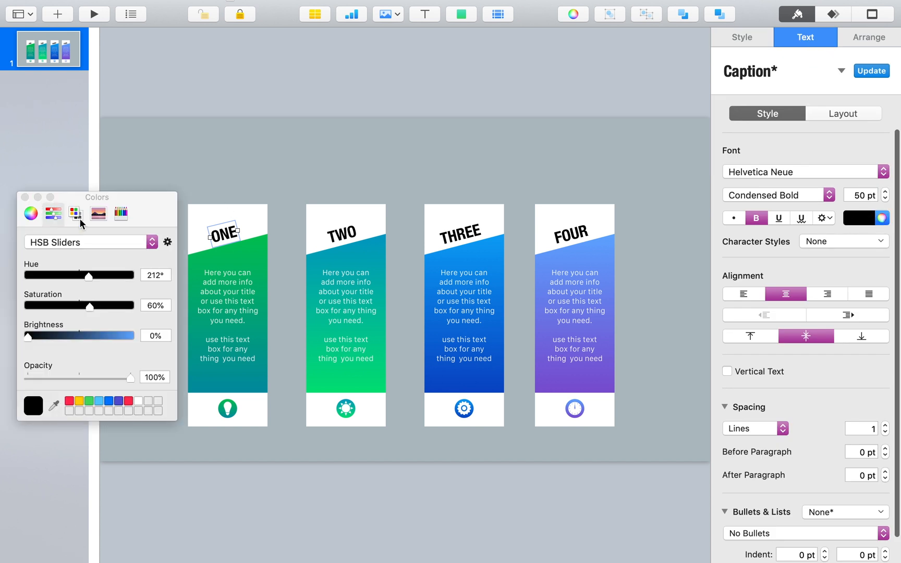
{"action": "left_click", "coordinate": [99, 215]}
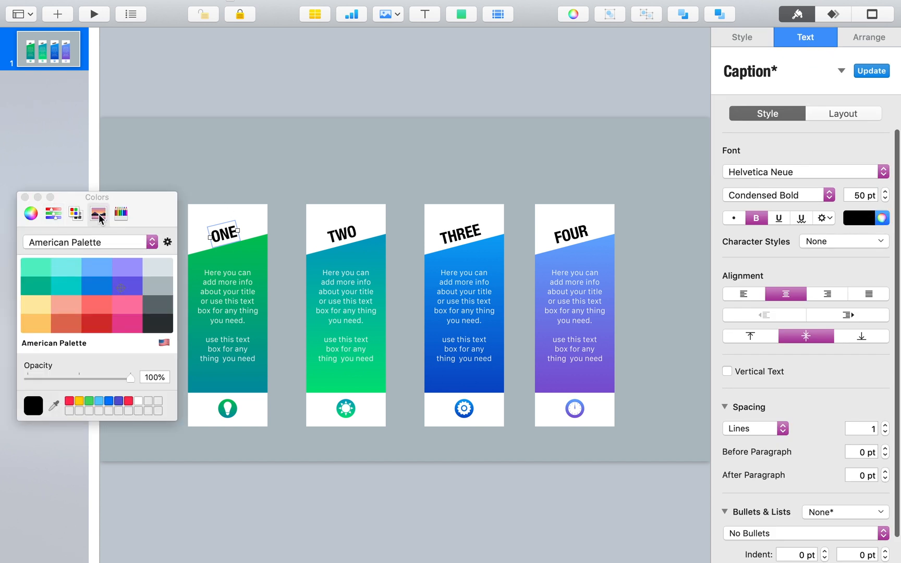
{"action": "left_click", "coordinate": [39, 292]}
{"action": "left_click", "coordinate": [356, 236]}
{"action": "left_click", "coordinate": [70, 284]}
{"action": "left_click", "coordinate": [456, 236]}
{"action": "left_click", "coordinate": [102, 286]}
{"action": "left_click", "coordinate": [562, 241]}
{"action": "left_click", "coordinate": [127, 287]}
{"action": "left_click", "coordinate": [24, 197]}
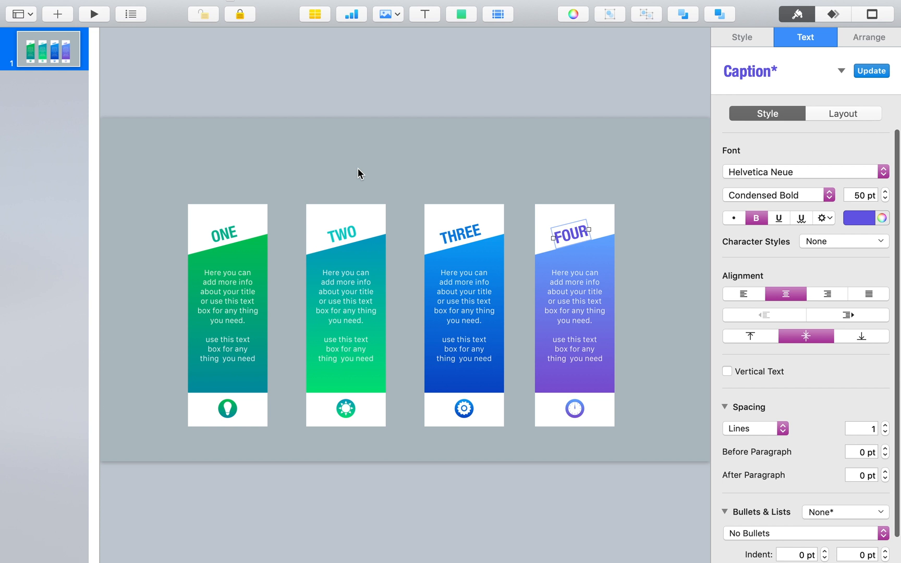
Step: Add a full-width rectangle from the slide's upper edge down over the upper ends of the four banners
{"action": "left_click", "coordinate": [449, 150]}
{"action": "left_click", "coordinate": [461, 15]}
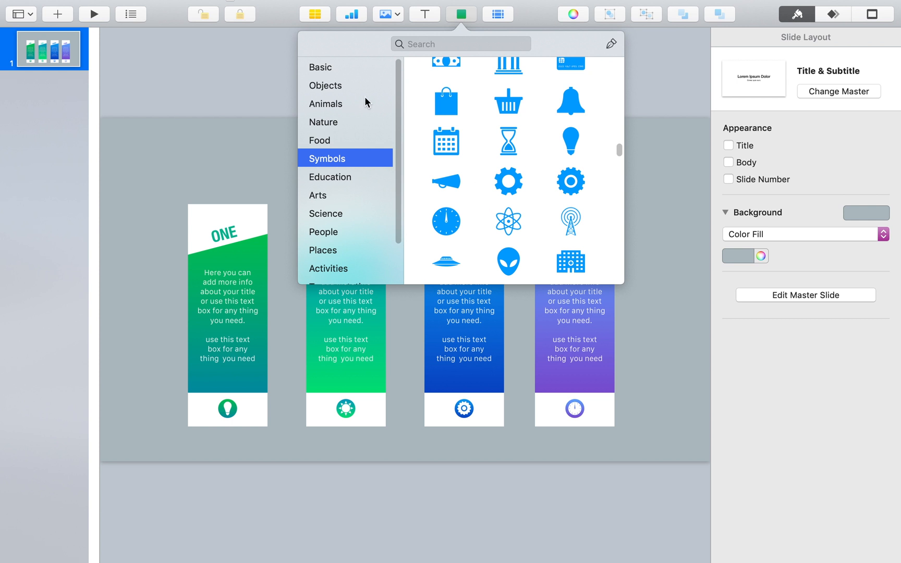
{"action": "left_click", "coordinate": [340, 68]}
{"action": "left_click", "coordinate": [443, 123]}
{"action": "left_click_drag", "start_coordinate": [395, 286], "coordinate": [698, 197]}
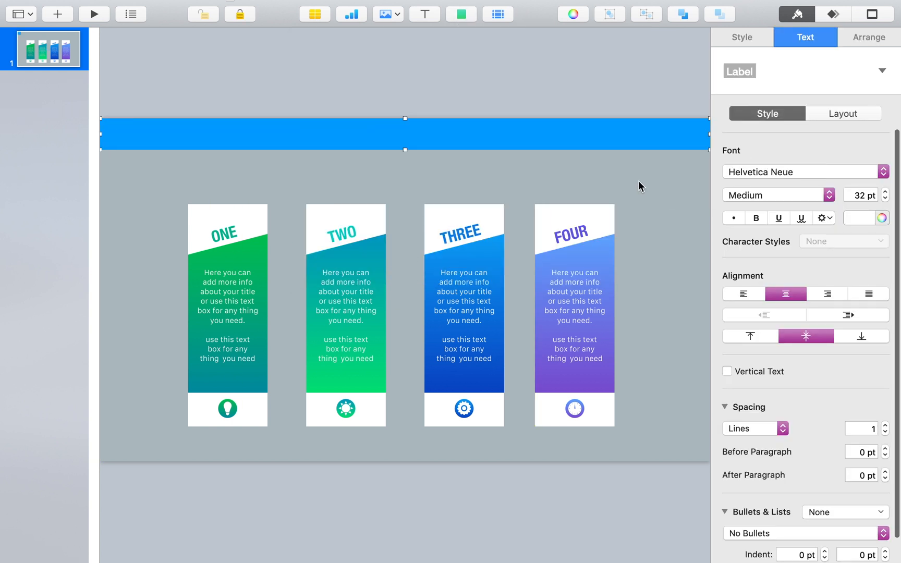
{"action": "left_click_drag", "start_coordinate": [405, 150], "coordinate": [406, 211]}
Step: Duplicate the rectangle to the slide's lower edge and shorten it so it just overlaps the banners' lower ends
{"action": "left_click_drag", "start_coordinate": [419, 178], "coordinate": [410, 423], "text": "alt"}
{"action": "left_click_drag", "start_coordinate": [404, 369], "coordinate": [401, 421]}
{"action": "left_click", "coordinate": [686, 310]}
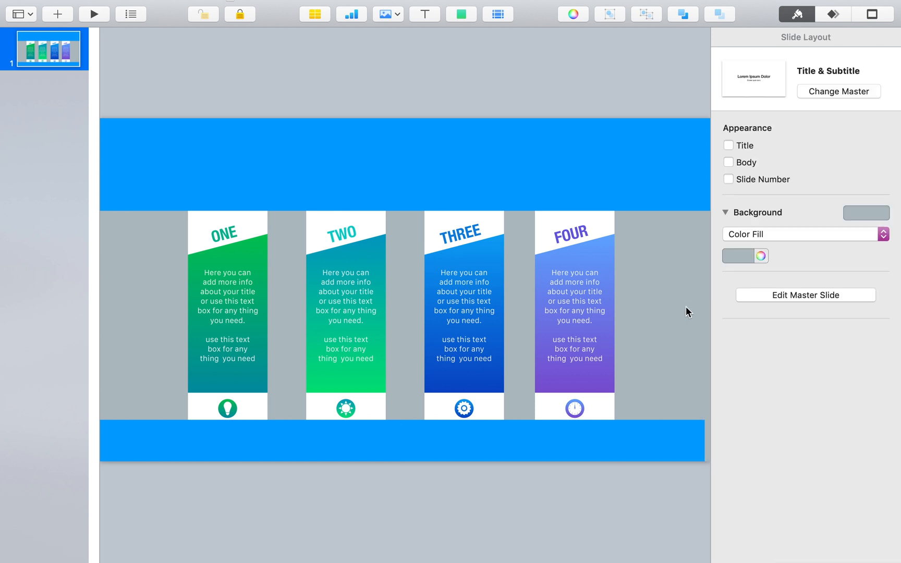
Step: Fill the upper rectangle with the background grey and add a drop shadow with 8 pt blur, 8 pt offset and 51% opacity
{"action": "left_click", "coordinate": [759, 256]}
{"action": "left_click", "coordinate": [266, 196]}
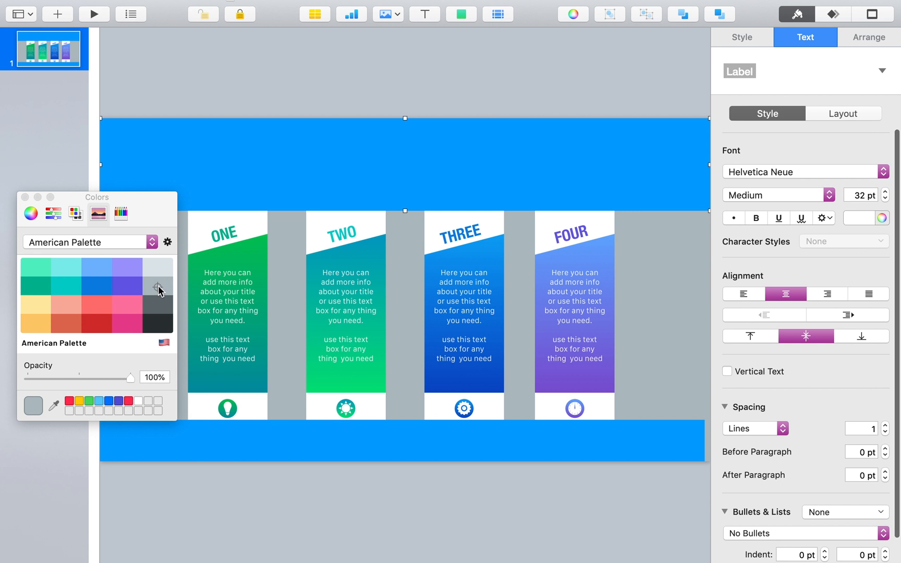
{"action": "left_click", "coordinate": [766, 45]}
{"action": "left_click", "coordinate": [760, 235]}
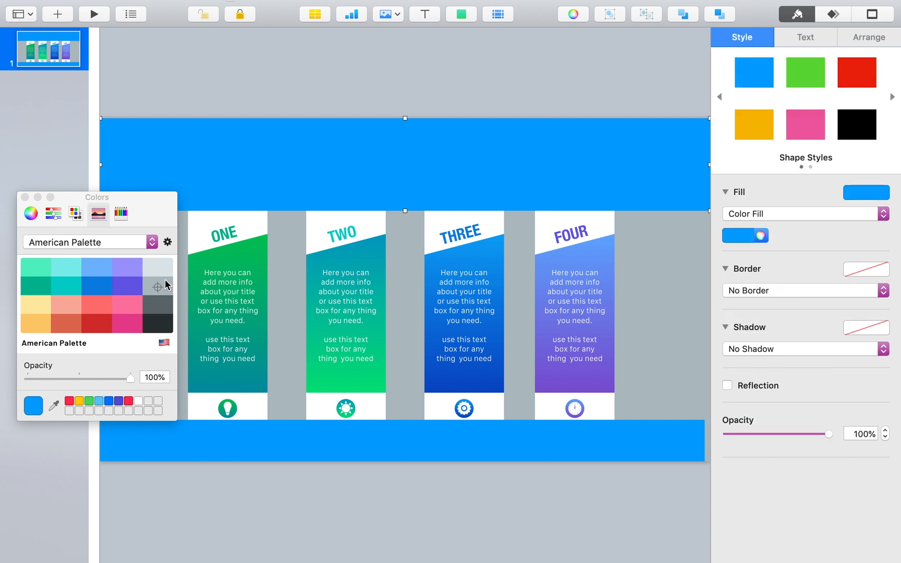
{"action": "left_click", "coordinate": [156, 287]}
{"action": "left_click", "coordinate": [763, 348]}
{"action": "left_click", "coordinate": [763, 359]}
{"action": "left_click_drag", "start_coordinate": [732, 385], "coordinate": [742, 416]}
{"action": "left_click", "coordinate": [775, 452]}
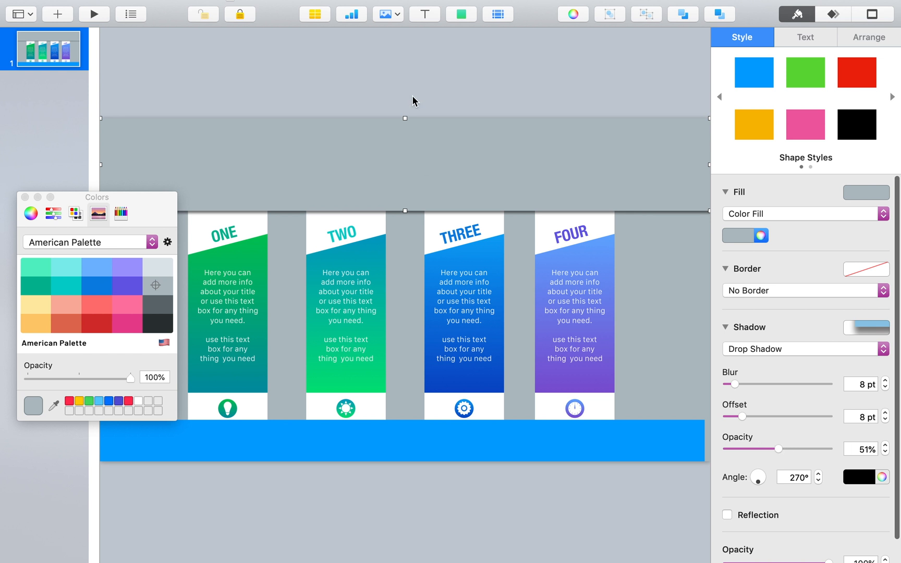
Step: Apply the upper rectangle's style to the lower one, align it to the full slide width and set its shadow angle to 90°
{"action": "left_click", "coordinate": [426, 439]}
{"action": "key", "text": "alt+super+v"}
{"action": "left_click_drag", "start_coordinate": [589, 444], "coordinate": [594, 445]}
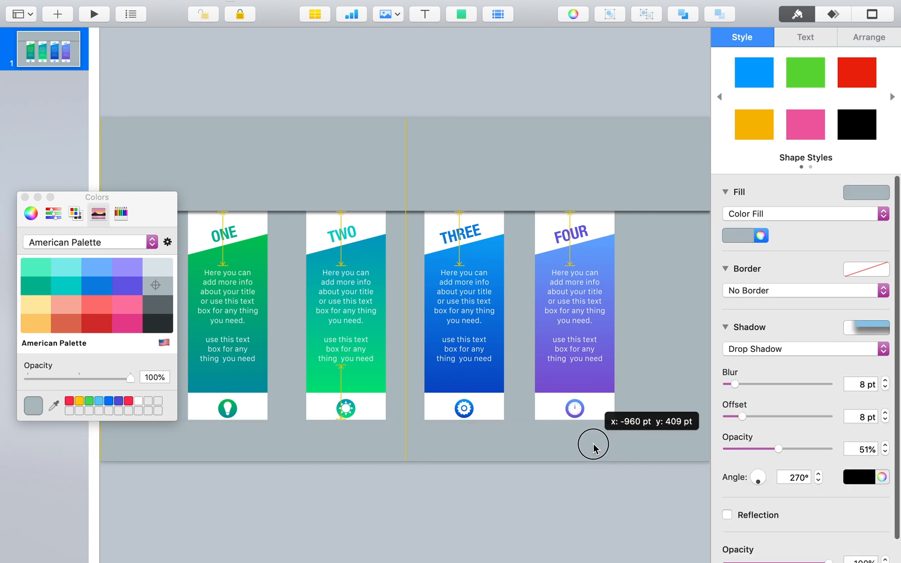
{"action": "left_click", "coordinate": [24, 197]}
{"action": "double_click", "coordinate": [793, 477]}
{"action": "type", "text": "90"}
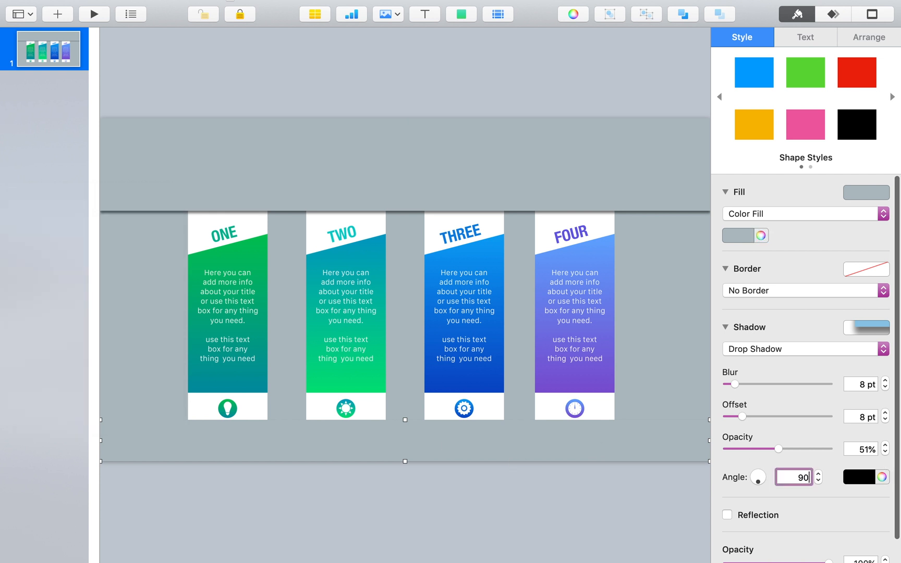
{"action": "key", "text": "Return"}
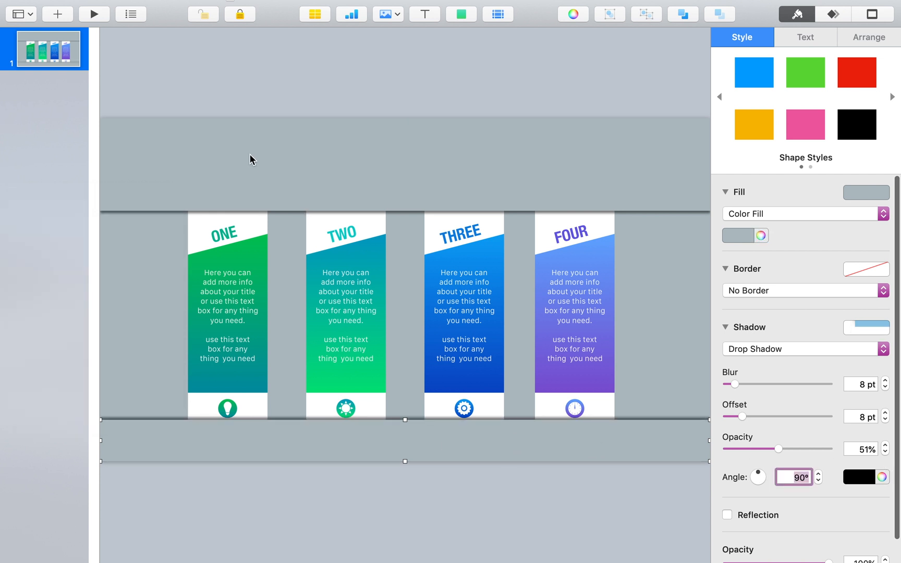
Step: Add a rectangle covering the slide's left margin beside the ONE banner and duplicate it over the right margin
{"action": "left_click", "coordinate": [462, 14]}
{"action": "left_click", "coordinate": [447, 125]}
{"action": "left_click_drag", "start_coordinate": [408, 295], "coordinate": [172, 421]}
{"action": "left_click_drag", "start_coordinate": [162, 366], "coordinate": [680, 364]}
Step: Fill both side rectangles with the background grey from the American Palette
{"action": "left_click", "coordinate": [125, 355]}
{"action": "left_click", "coordinate": [760, 235]}
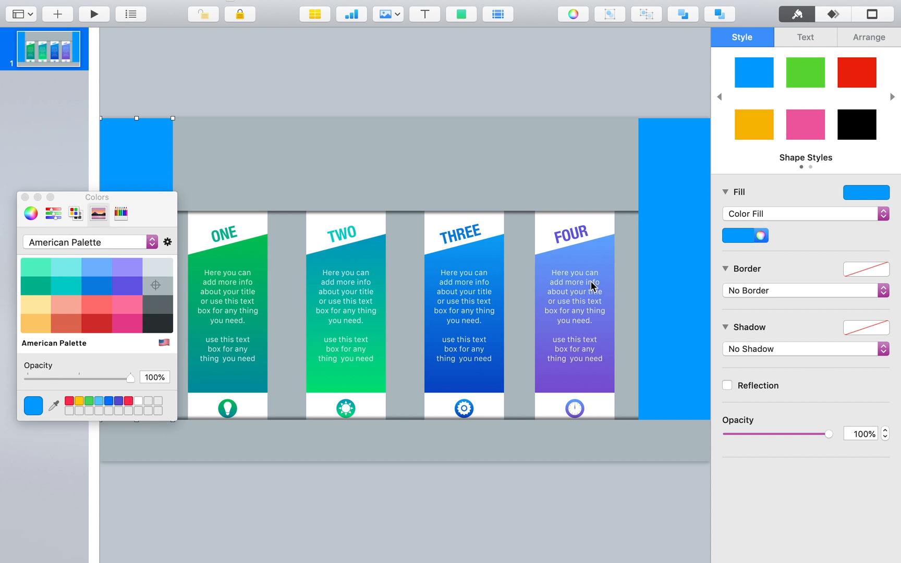
{"action": "left_click", "coordinate": [165, 284]}
{"action": "left_click", "coordinate": [645, 310]}
{"action": "left_click", "coordinate": [170, 287]}
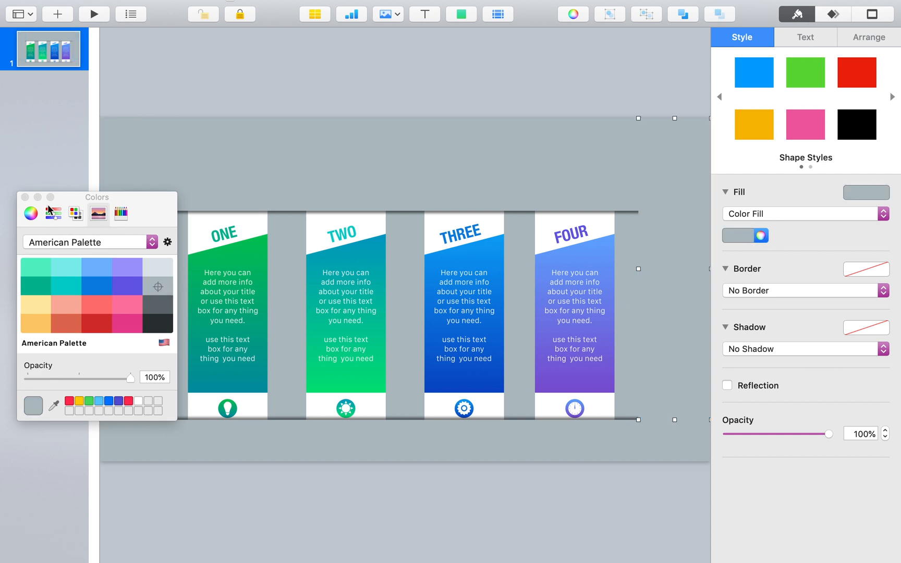
{"action": "left_click_drag", "start_coordinate": [142, 198], "coordinate": [443, 515]}
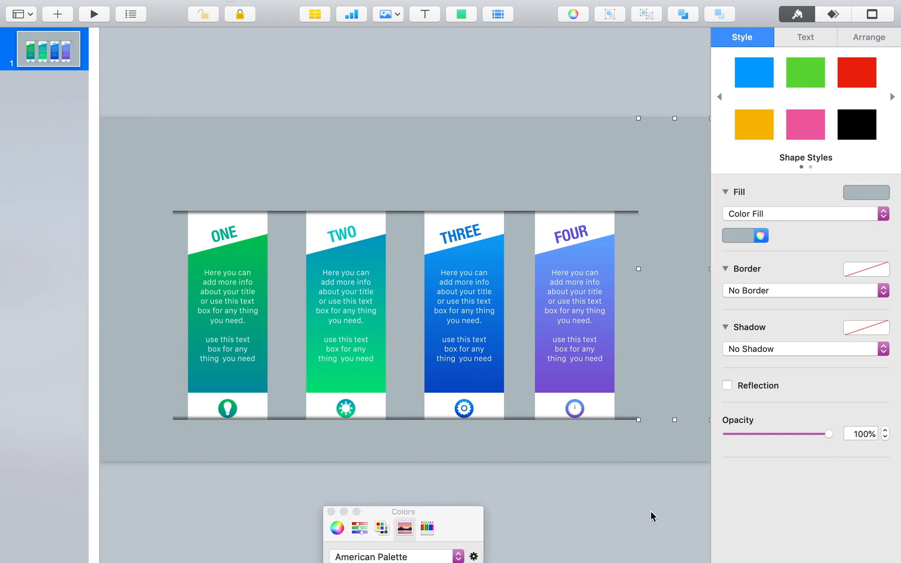
{"action": "left_click", "coordinate": [331, 512]}
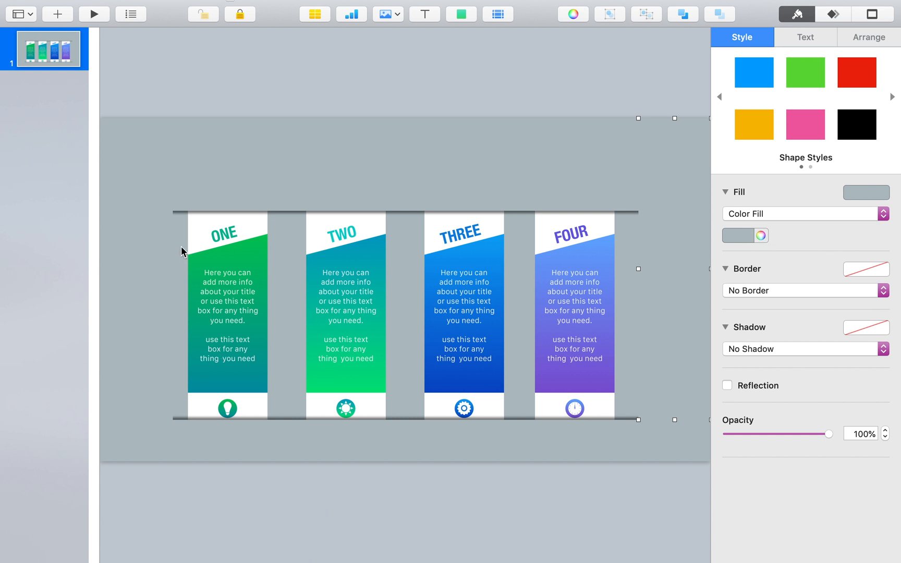
Step: Group the shapes, title, text and icon of each of the four banners into four separate groups
{"action": "left_click_drag", "start_coordinate": [179, 235], "coordinate": [228, 405]}
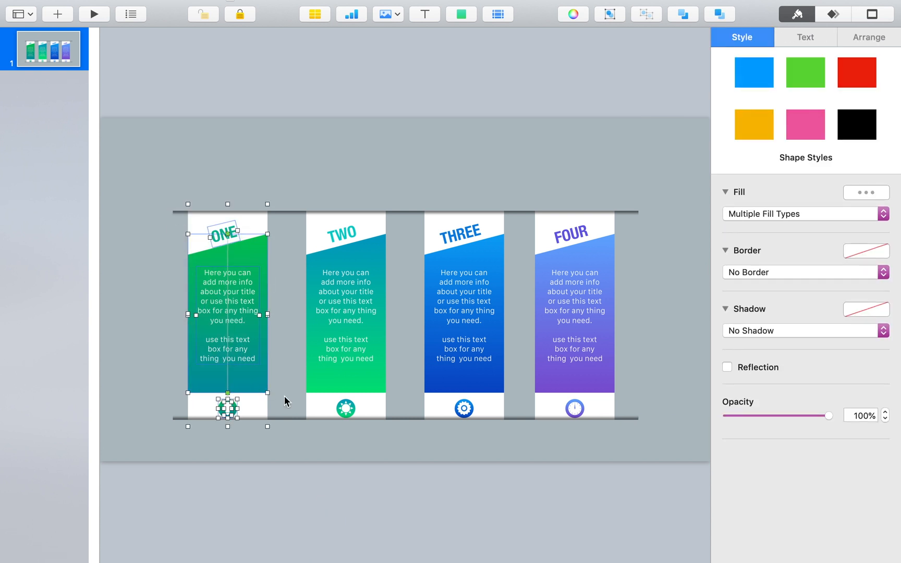
{"action": "left_click", "coordinate": [609, 14]}
{"action": "left_click_drag", "start_coordinate": [296, 220], "coordinate": [362, 402]}
{"action": "left_click", "coordinate": [610, 14]}
{"action": "left_click_drag", "start_coordinate": [416, 225], "coordinate": [490, 420]}
{"action": "left_click", "coordinate": [609, 14]}
{"action": "left_click_drag", "start_coordinate": [528, 236], "coordinate": [595, 420]}
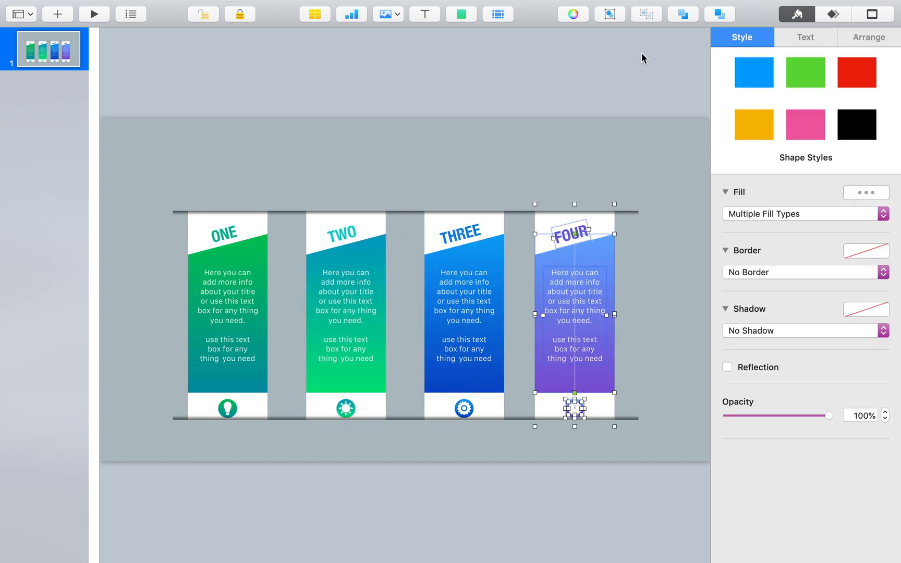
{"action": "left_click", "coordinate": [611, 13]}
{"action": "left_click", "coordinate": [670, 326]}
{"action": "left_click", "coordinate": [547, 173]}
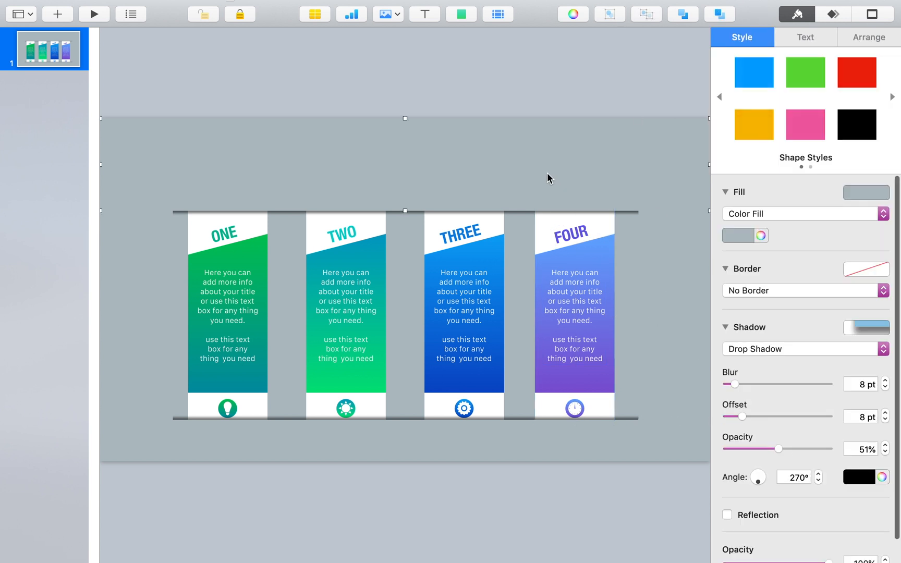
Step: Add a text box to the slide reading "4 STEPS INFOGRAPHIC SLIDE"
{"action": "left_click", "coordinate": [425, 14]}
{"action": "double_click", "coordinate": [401, 293]}
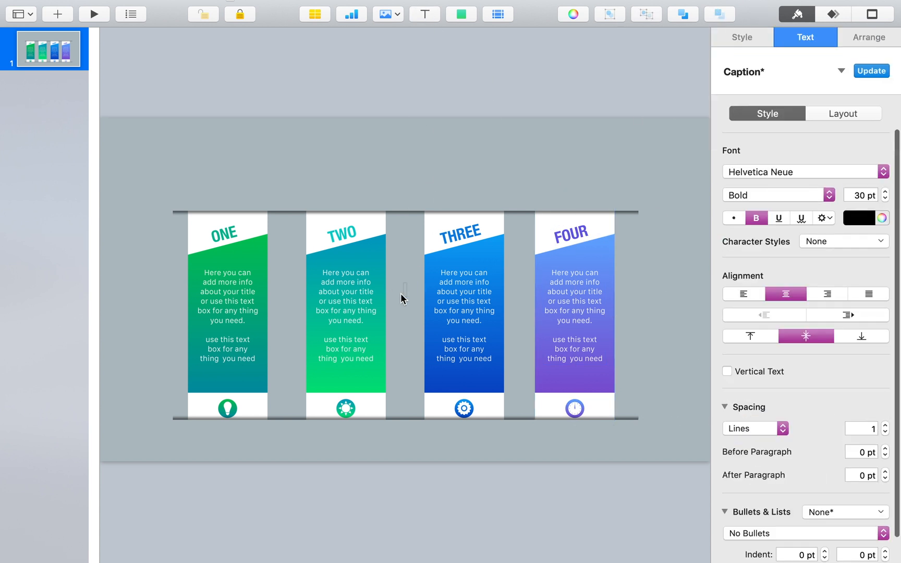
{"action": "type", "text": "¥"}
{"action": "type", "text": " SE"}
{"action": "key", "text": "BackSpace"}
{"action": "type", "text": "TEPS IN"}
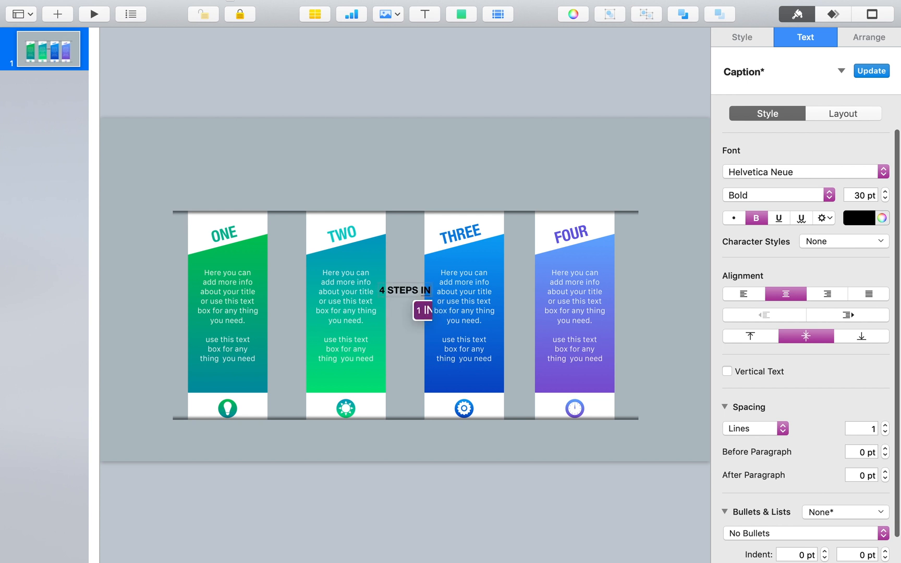
{"action": "type", "text": "FOGRA"}
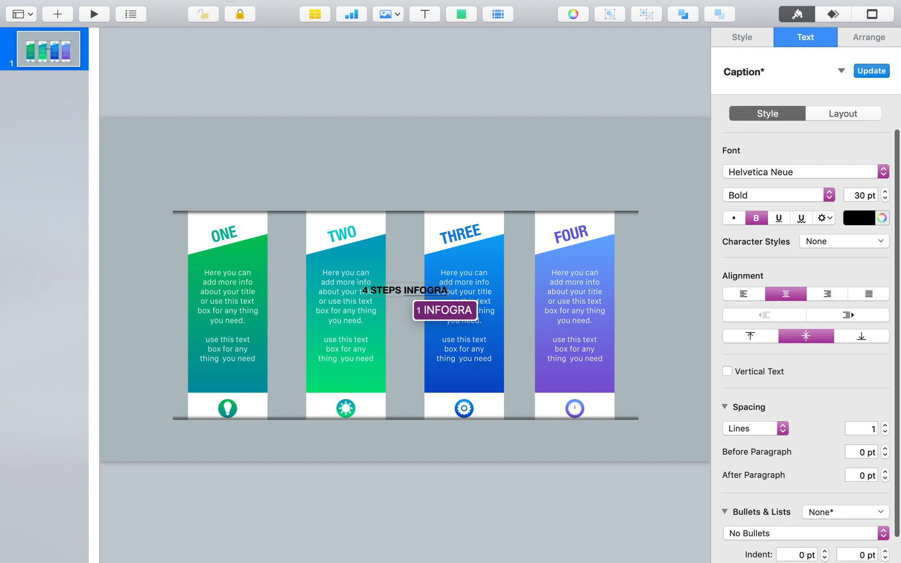
{"action": "type", "text": "PHIC"}
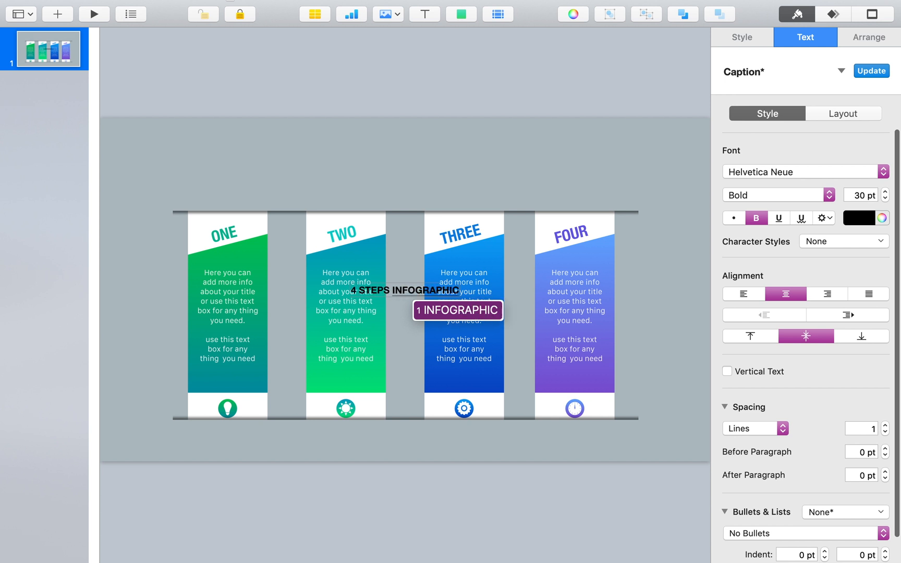
{"action": "key", "text": "Return"}
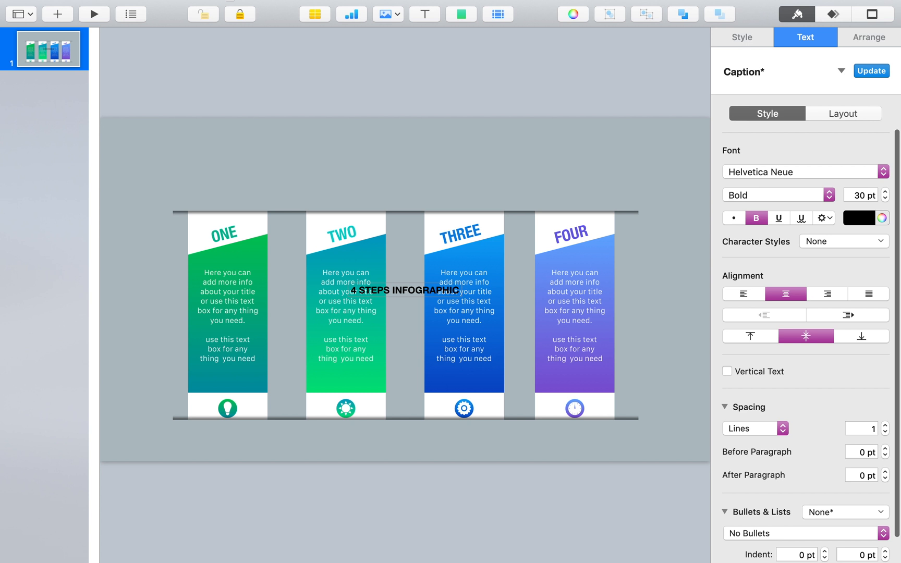
{"action": "type", "text": "SLIDE"}
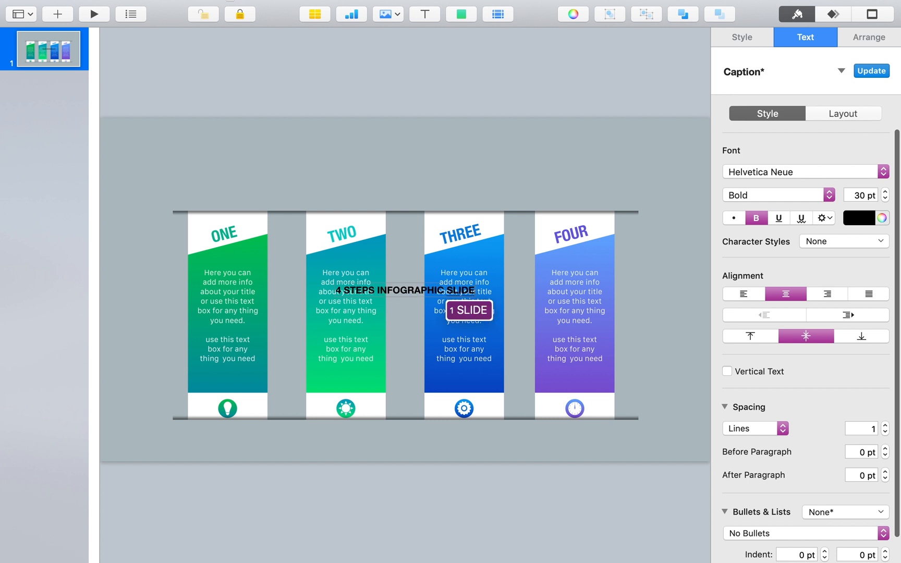
{"action": "key", "text": "Return"}
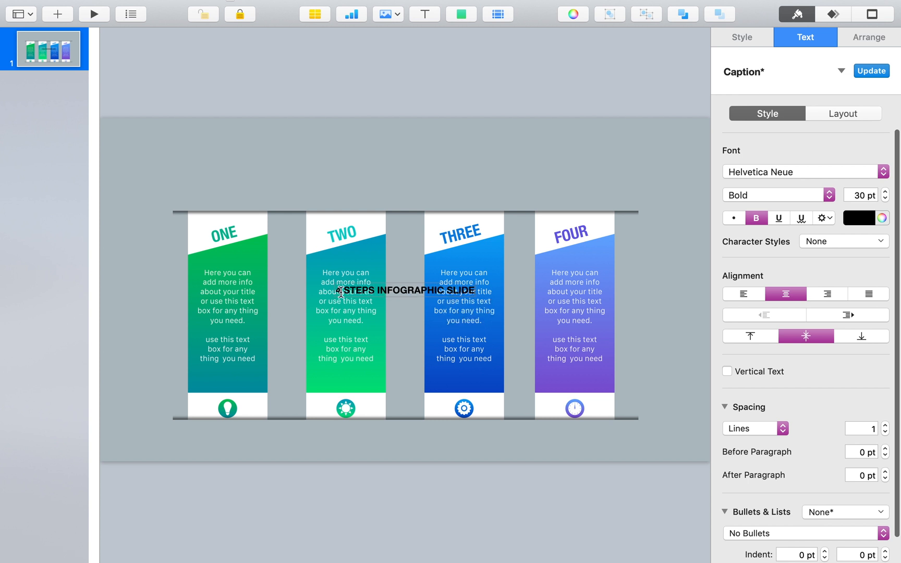
{"action": "left_click", "coordinate": [394, 316]}
Step: Move the slide title above the banners and set it in bold SF Compact Text at 80 pt
{"action": "left_click_drag", "start_coordinate": [402, 288], "coordinate": [402, 151]}
{"action": "left_click", "coordinate": [806, 37]}
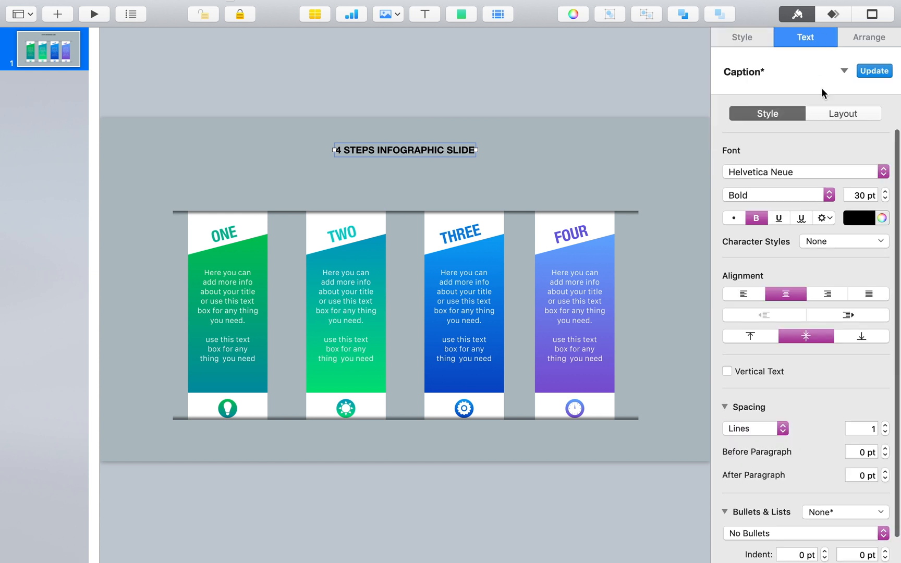
{"action": "left_click", "coordinate": [786, 174]}
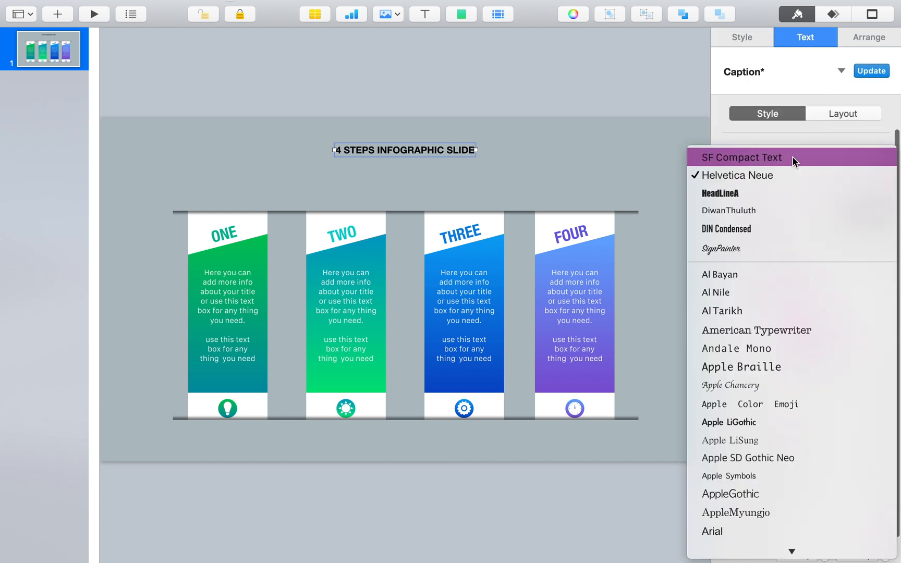
{"action": "left_click", "coordinate": [792, 159]}
{"action": "left_click", "coordinate": [775, 193]}
{"action": "left_click", "coordinate": [776, 198]}
{"action": "double_click", "coordinate": [863, 195]}
{"action": "type", "text": "80"}
{"action": "key", "text": "Return"}
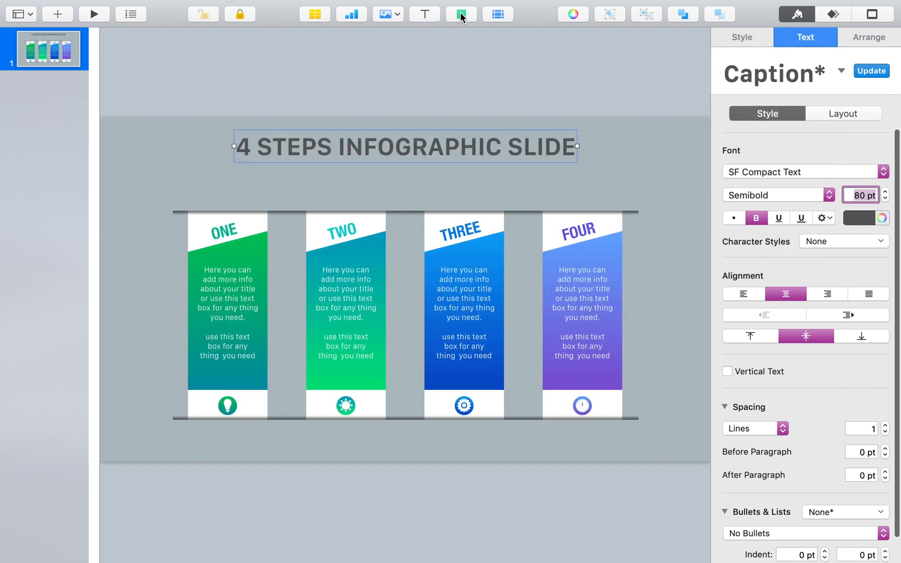
Step: Add a circle and resize it to about 100 pt in the space between the slide title and the banners
{"action": "left_click", "coordinate": [461, 14]}
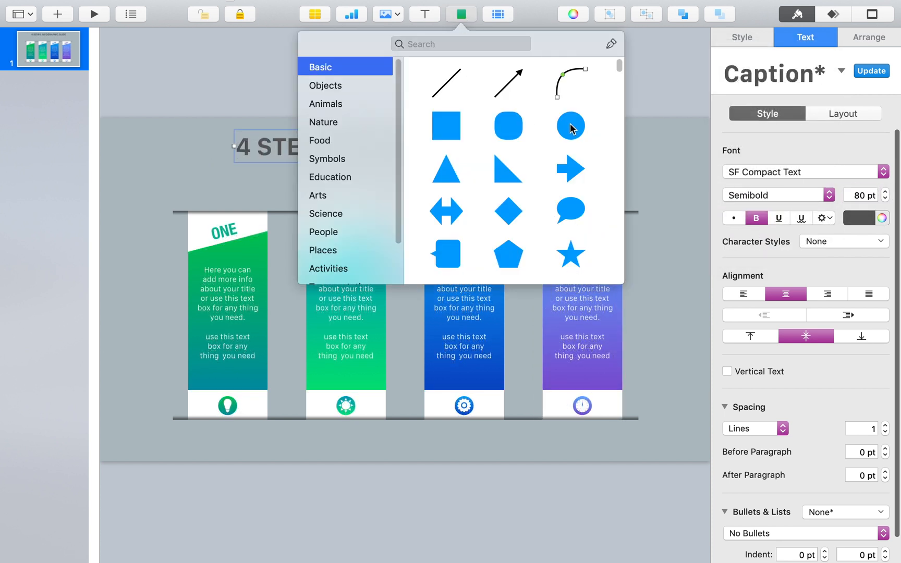
{"action": "left_click", "coordinate": [570, 124]}
{"action": "left_click_drag", "start_coordinate": [408, 293], "coordinate": [328, 125]}
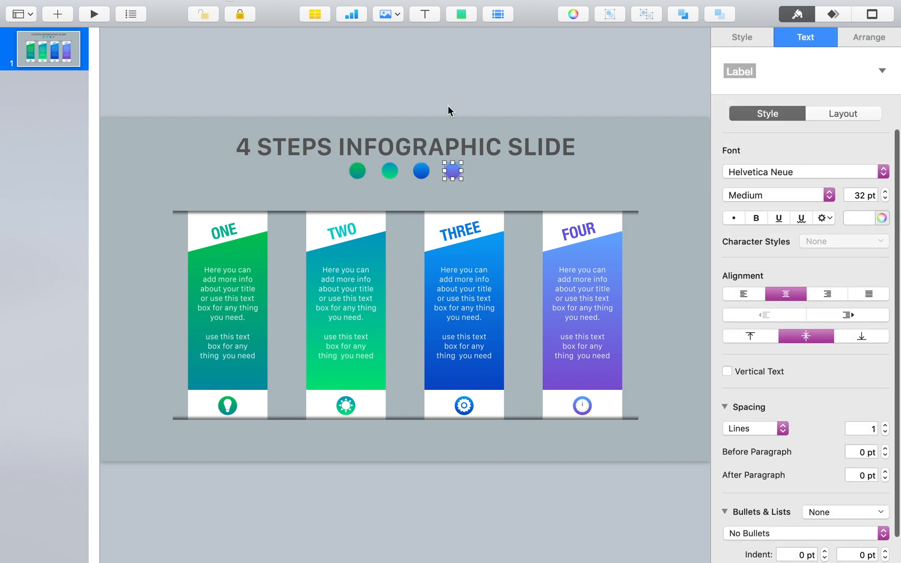
{"action": "left_click", "coordinate": [450, 108]}
Step: Set both gradient stops of the TWO banner to the American Palette's light orange, and change the first stop's hue to 20°
{"action": "left_click", "coordinate": [376, 256]}
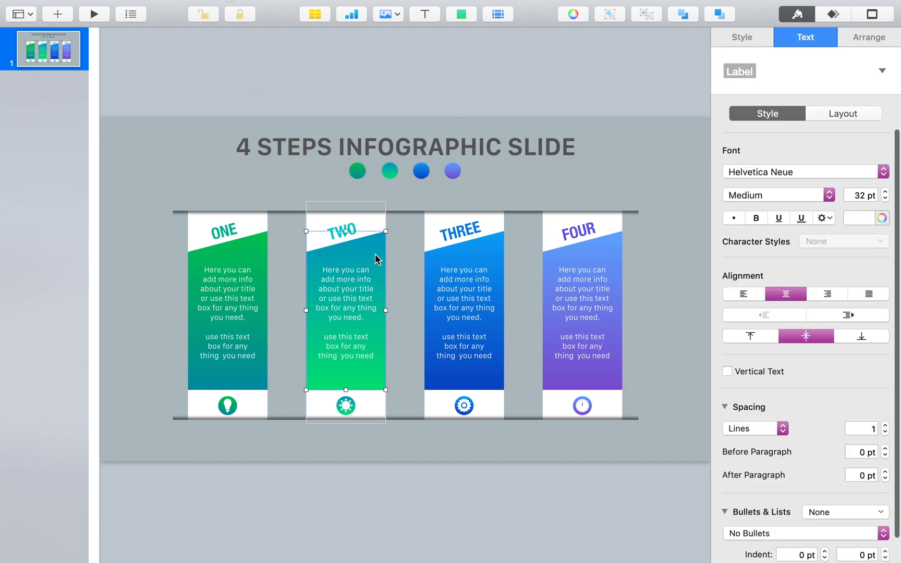
{"action": "left_click", "coordinate": [742, 37]}
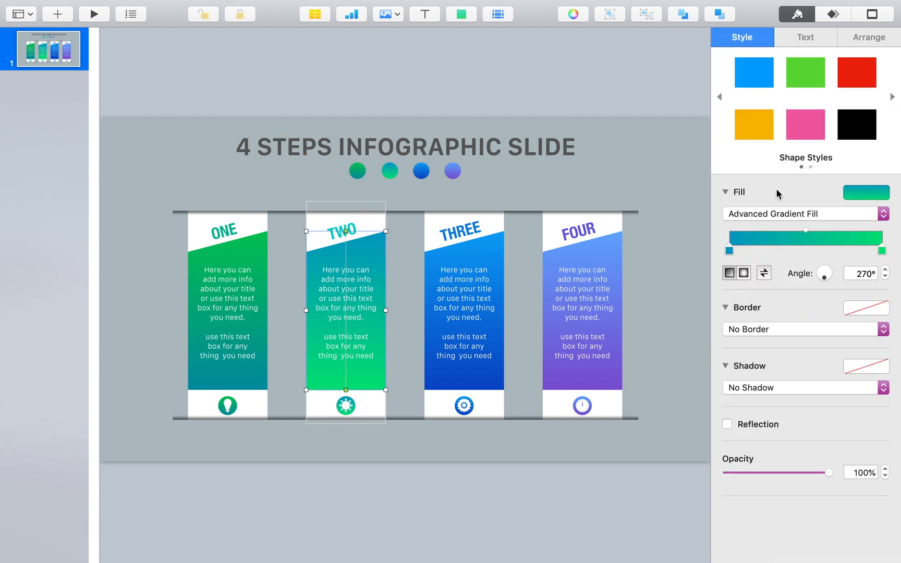
{"action": "double_click", "coordinate": [729, 251]}
{"action": "left_click_drag", "start_coordinate": [479, 333], "coordinate": [157, 183]}
{"action": "left_click", "coordinate": [19, 317]}
{"action": "left_click", "coordinate": [882, 251]}
{"action": "left_click", "coordinate": [29, 305]}
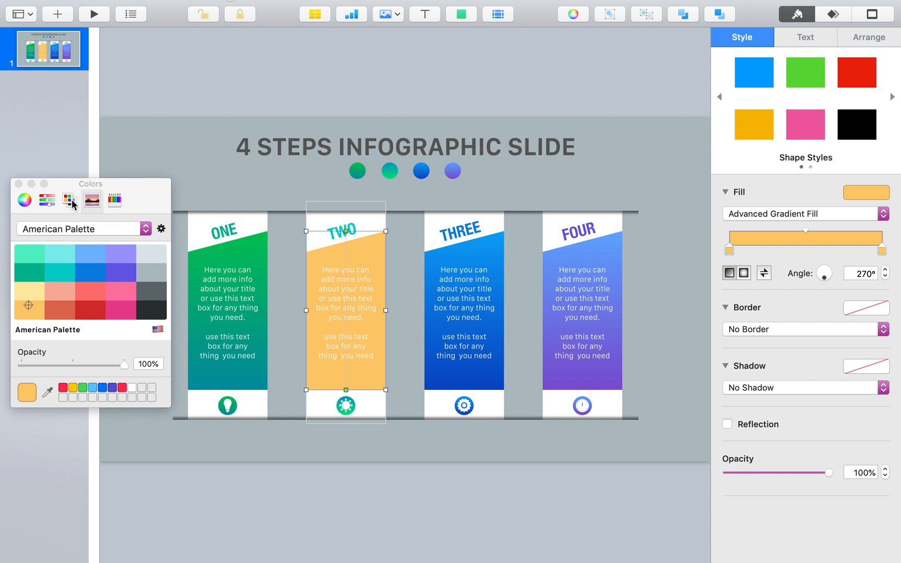
{"action": "left_click", "coordinate": [52, 203]}
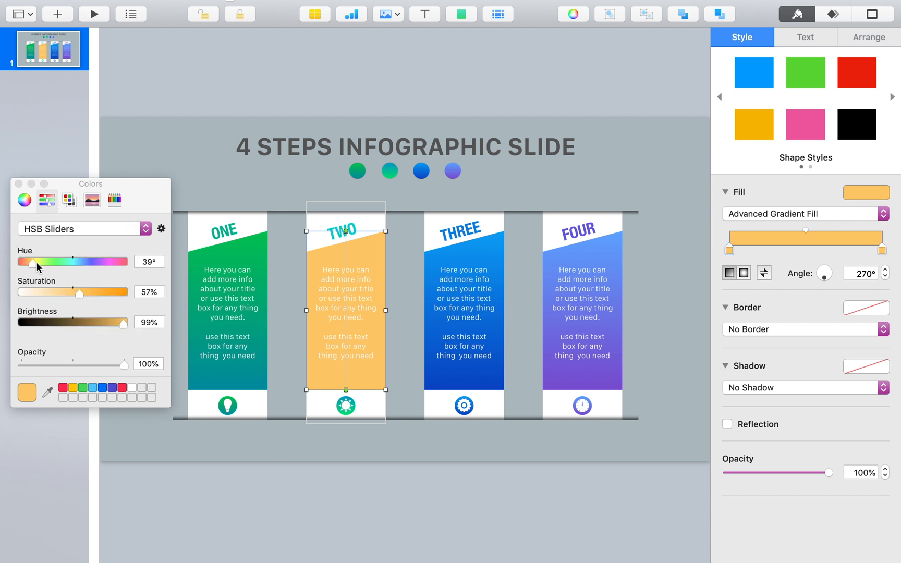
{"action": "left_click_drag", "start_coordinate": [31, 265], "coordinate": [26, 264]}
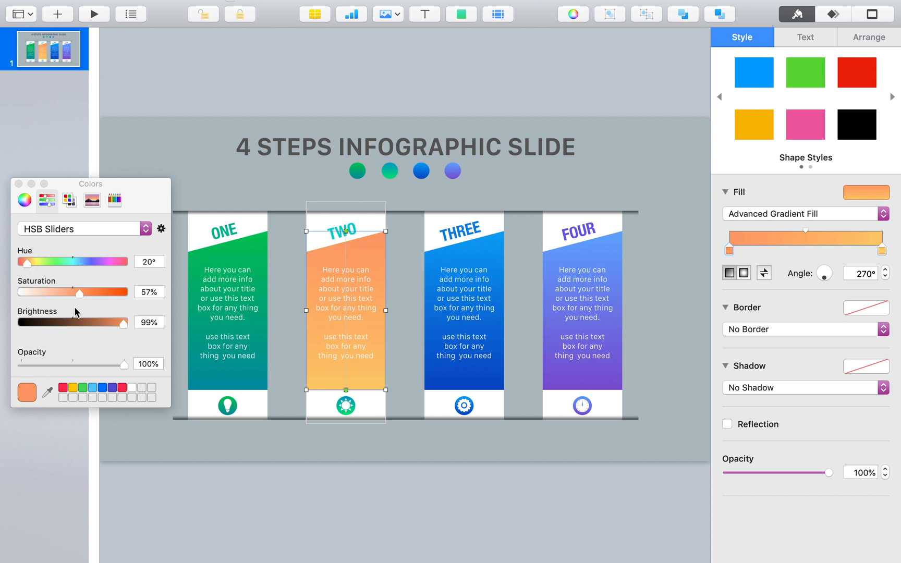